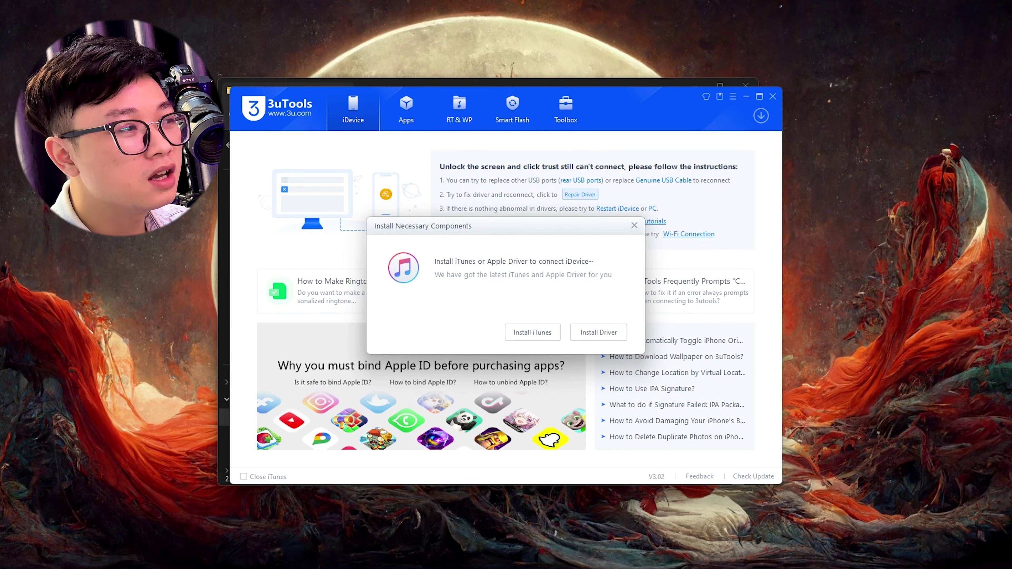
Bring up the Copy Photo folder window and launch the iTunes64Setup installer.
{"action": "mouse_move", "coordinate": [446, 566]}
{"action": "mouse_move", "coordinate": [466, 529]}
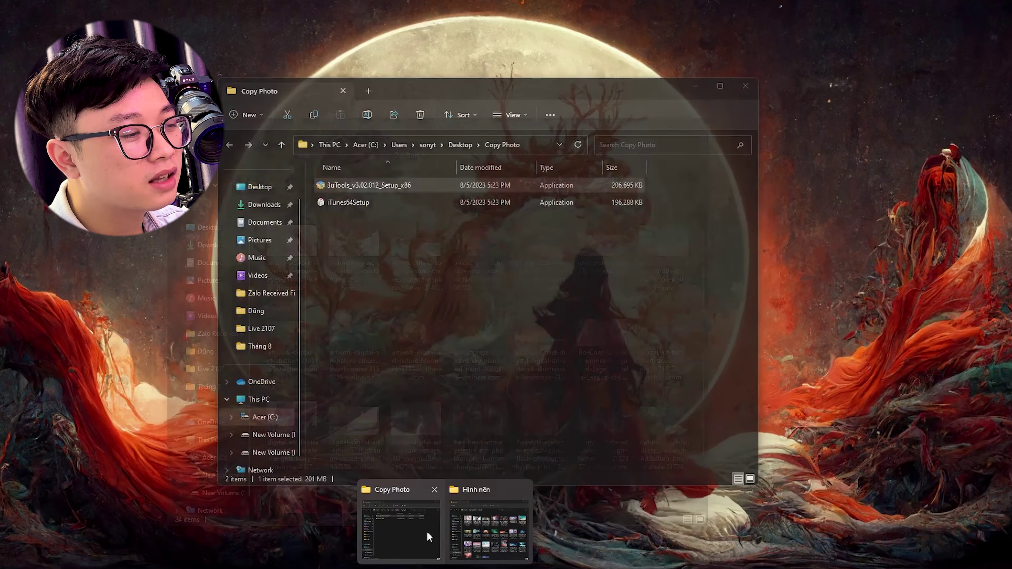
{"action": "left_click", "coordinate": [413, 534]}
{"action": "left_click", "coordinate": [357, 204]}
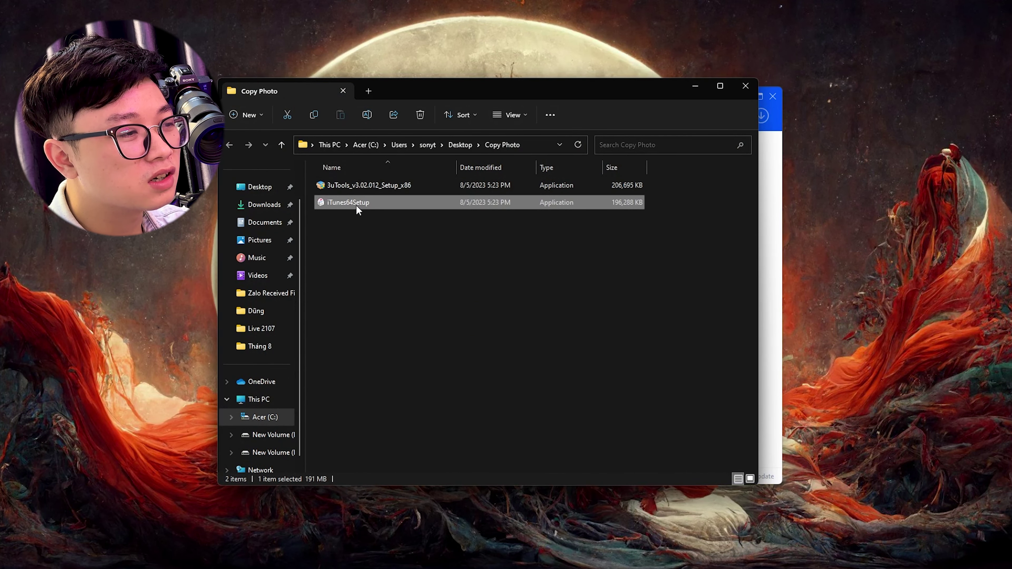
{"action": "double_click", "coordinate": [363, 204]}
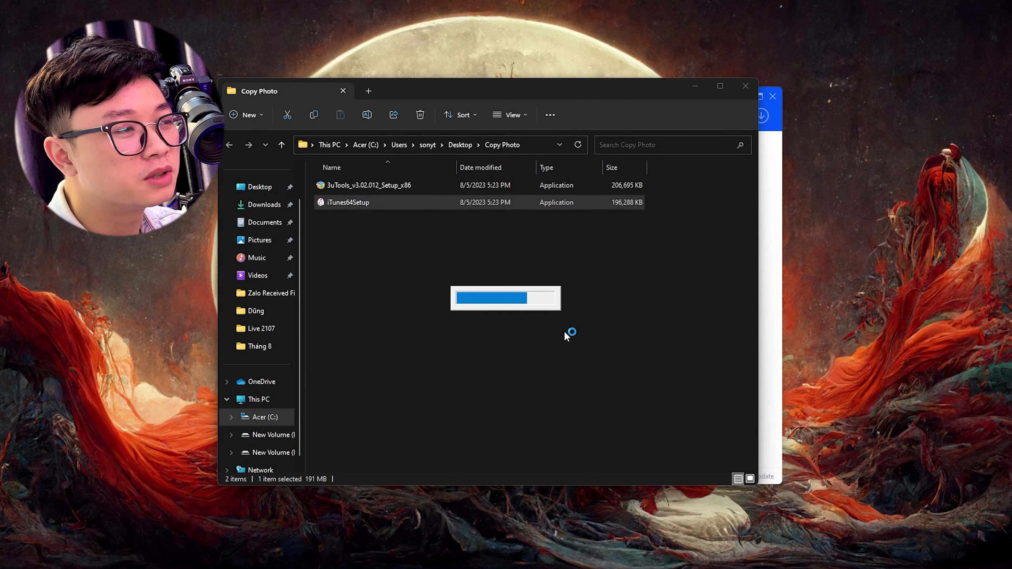
Install iTunes without the desktop shortcut, finish the installer and close the Copy Photo folder window.
{"action": "left_click", "coordinate": [562, 377]}
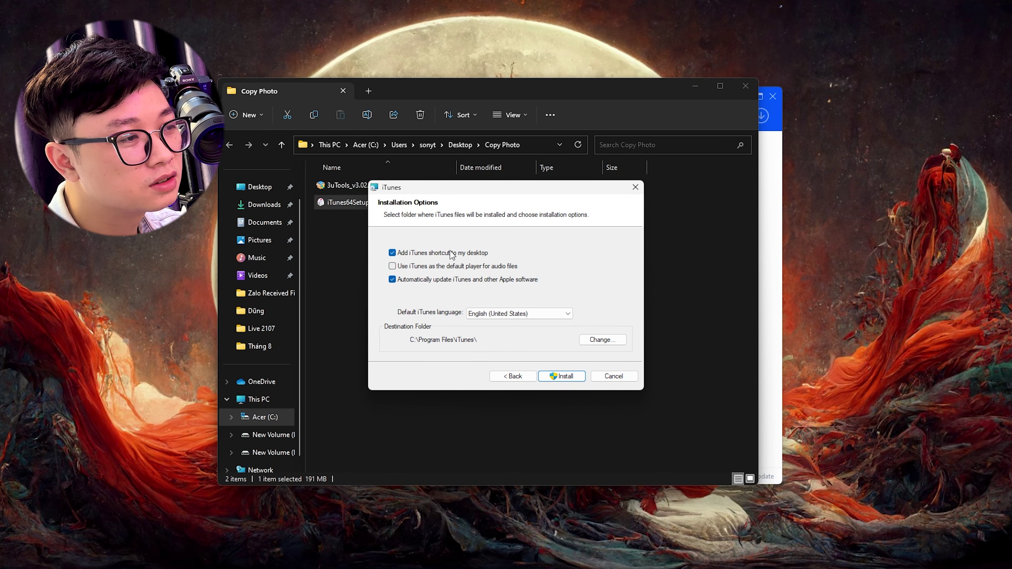
{"action": "left_click", "coordinate": [481, 279]}
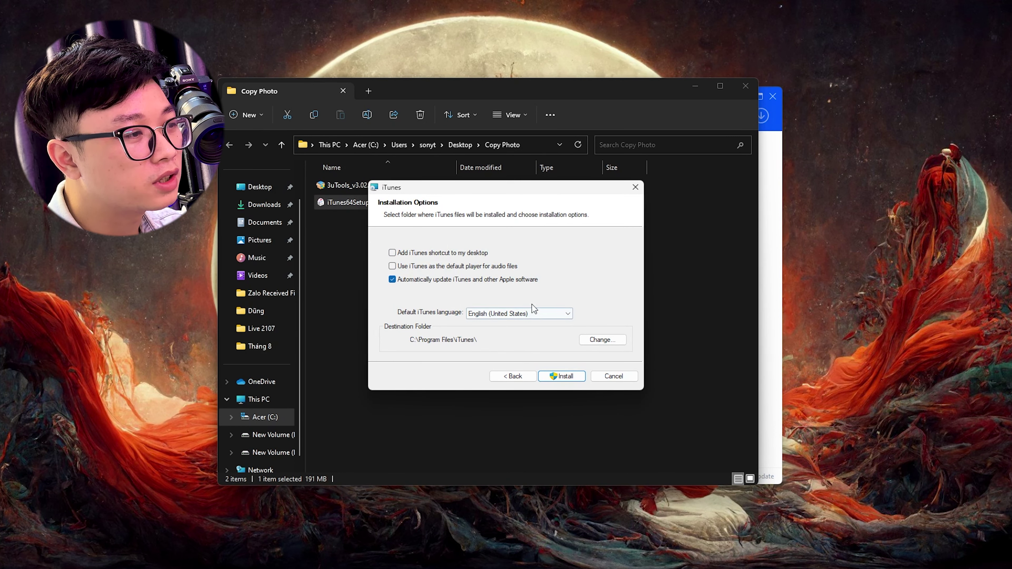
{"action": "left_click", "coordinate": [560, 375]}
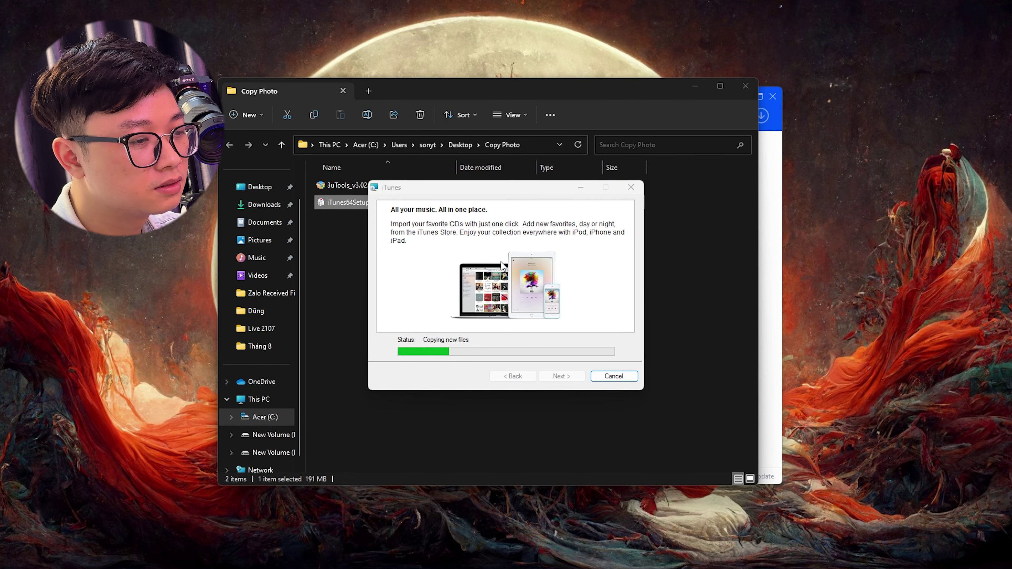
{"action": "left_click", "coordinate": [561, 376]}
{"action": "left_click", "coordinate": [746, 86]}
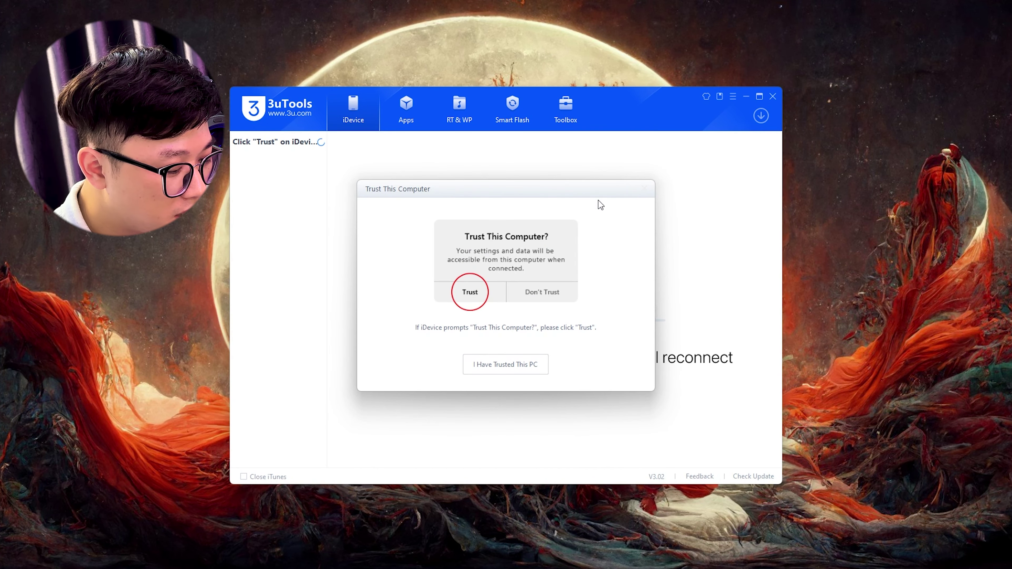
Confirm in 3uTools that the iPhone trusts this PC and view its installed apps.
{"action": "left_click", "coordinate": [516, 371]}
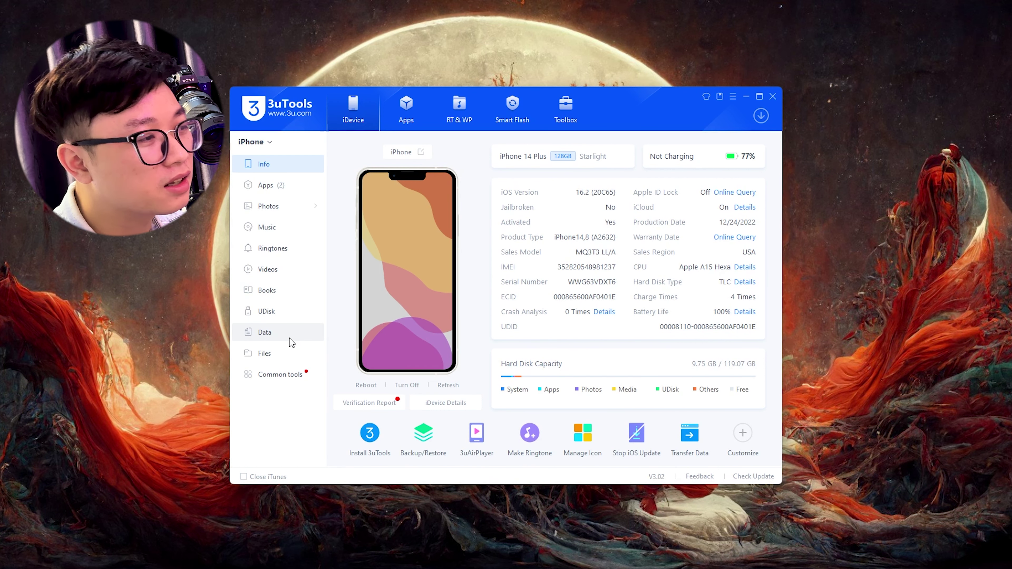
{"action": "left_click", "coordinate": [274, 182]}
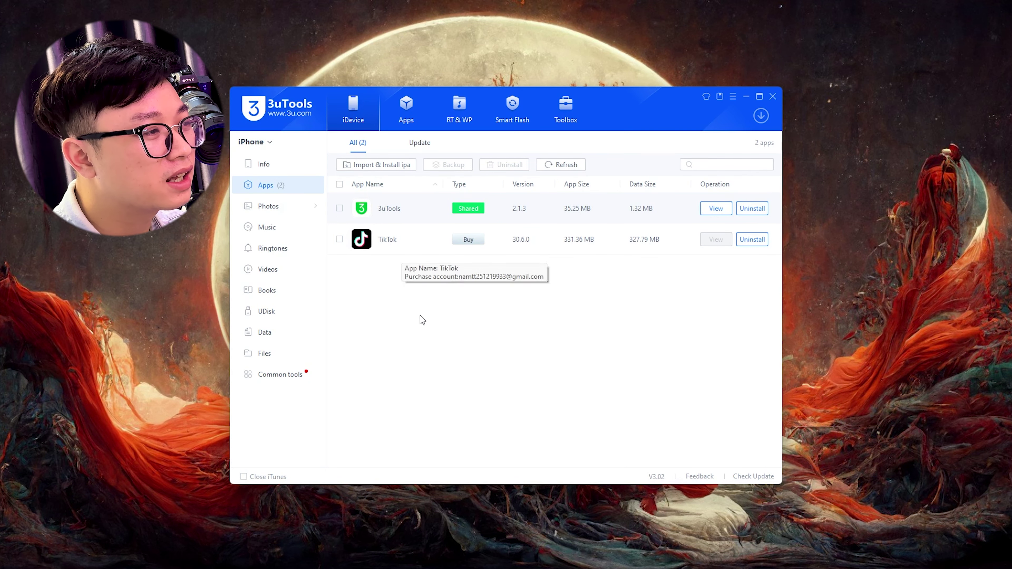
Open the Camera Roll album among the iPhone's photos.
{"action": "left_click", "coordinate": [281, 208]}
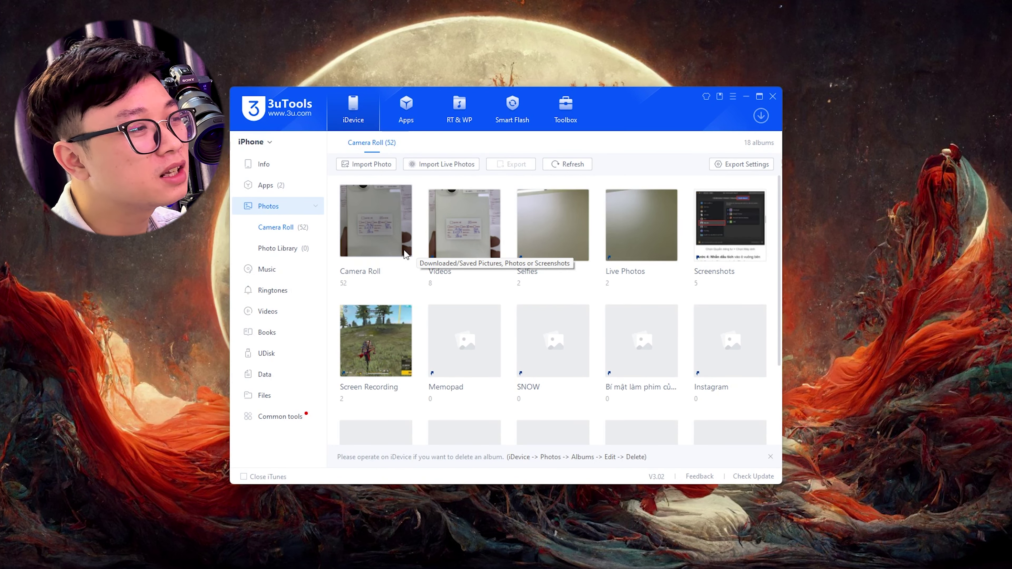
{"action": "left_click", "coordinate": [402, 216]}
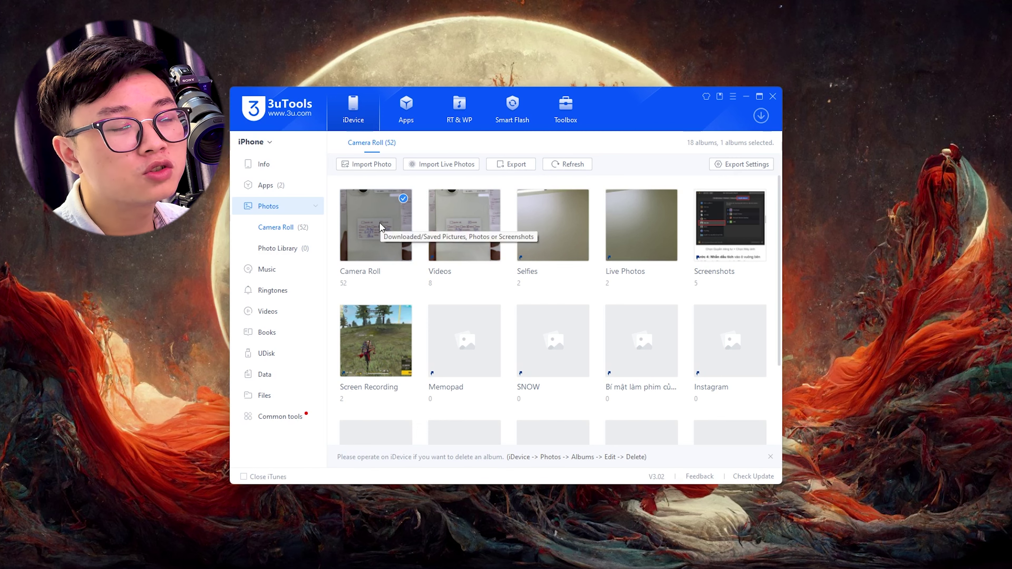
{"action": "double_click", "coordinate": [393, 215]}
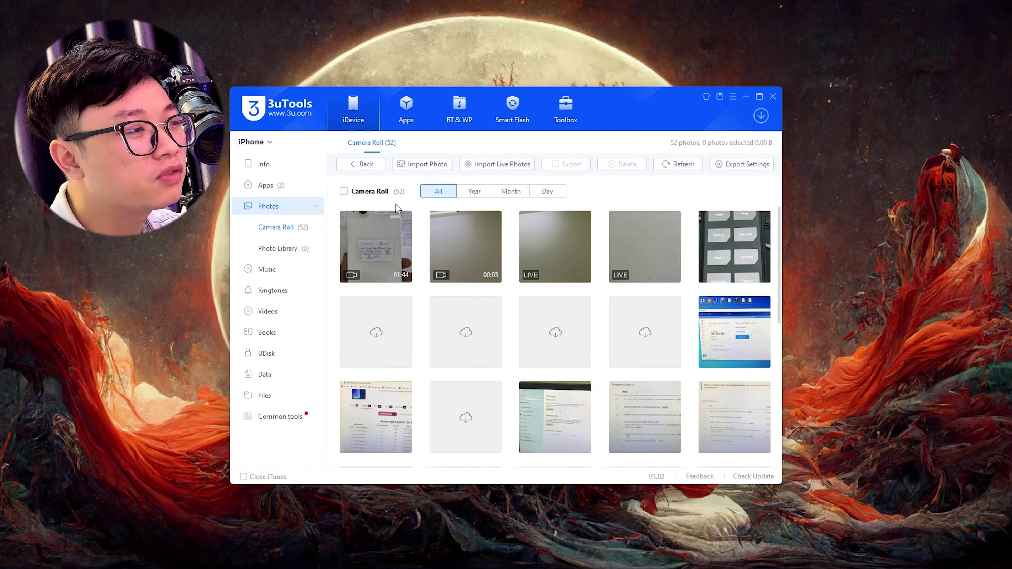
Select all Camera Roll photos and look at the export and photo import dialogs, closing both without transferring anything.
{"action": "left_click", "coordinate": [344, 192]}
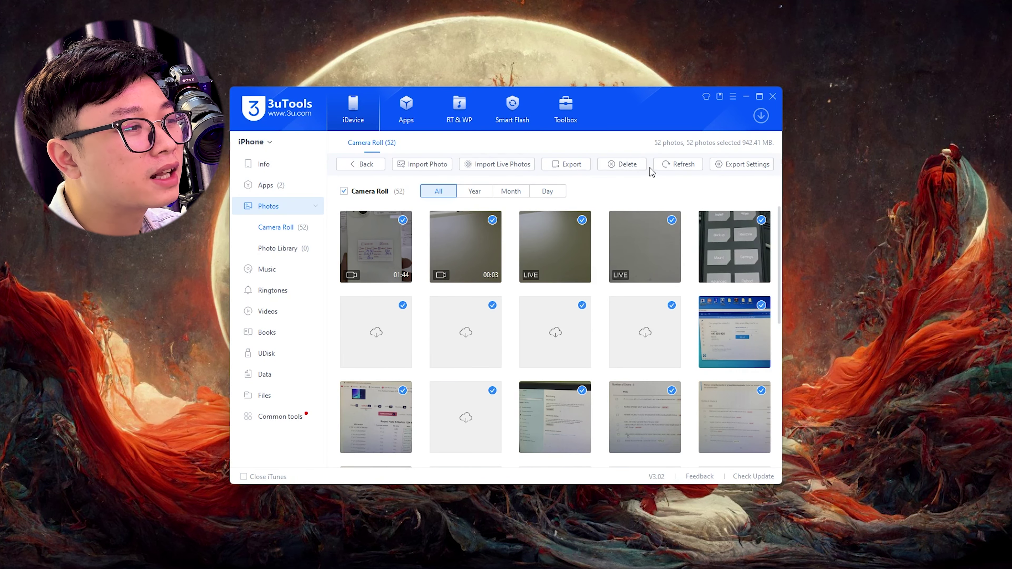
{"action": "left_click", "coordinate": [568, 164]}
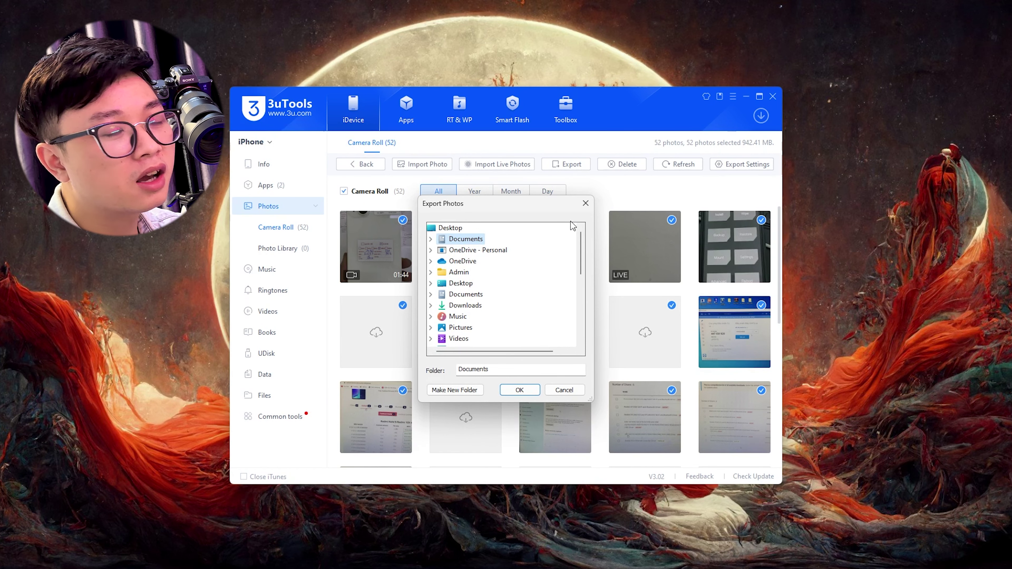
{"action": "left_click", "coordinate": [586, 203]}
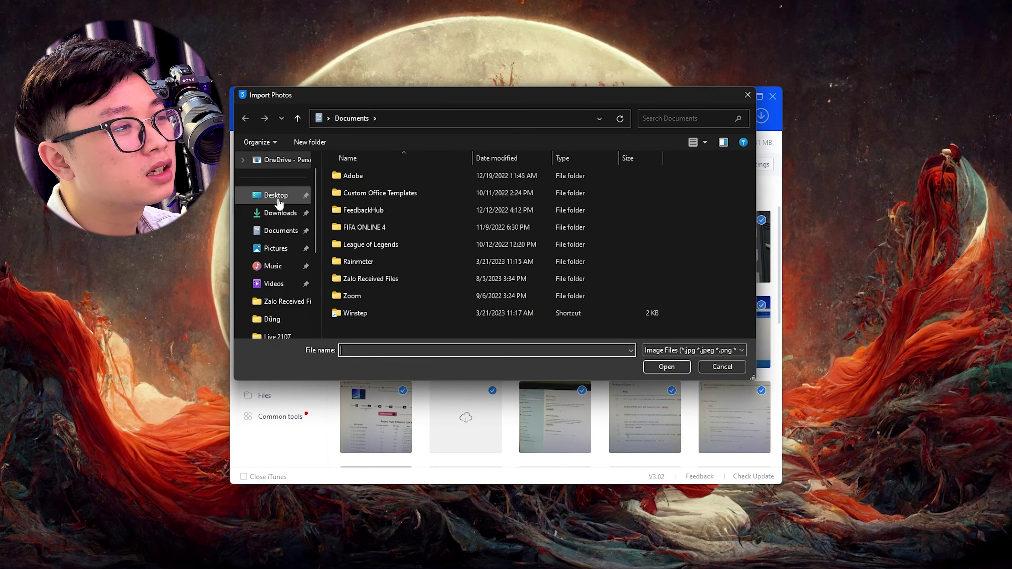
{"action": "left_click", "coordinate": [278, 199]}
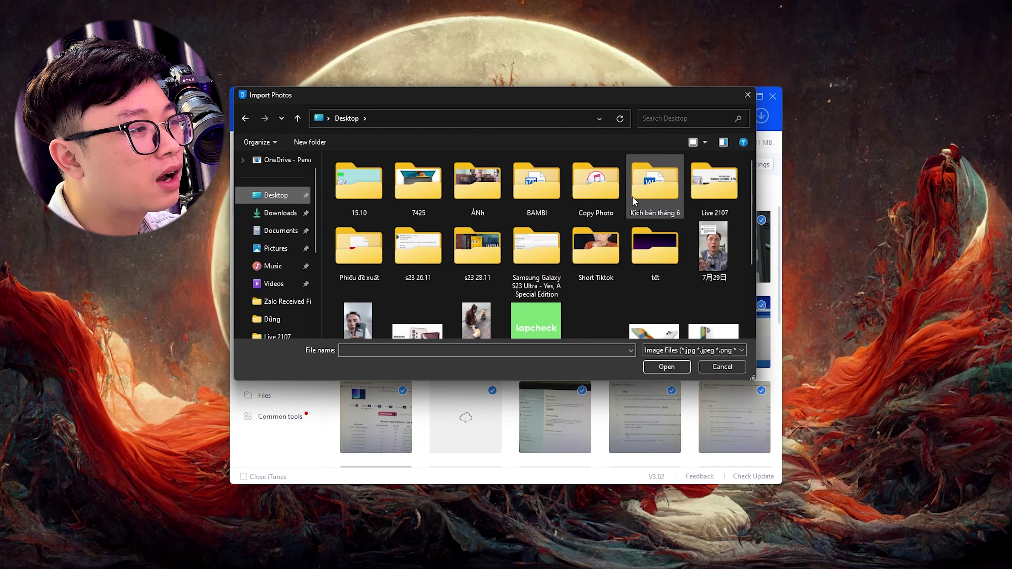
{"action": "left_click", "coordinate": [747, 95]}
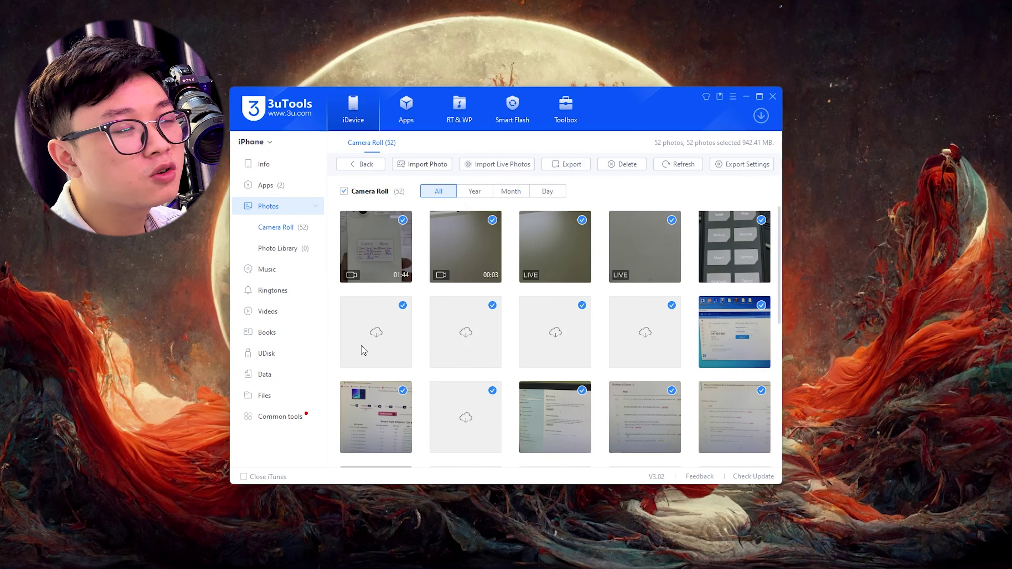
Open the DCIM/100APPLE folder in the iPhone's file system and select all its files.
{"action": "left_click", "coordinate": [292, 404]}
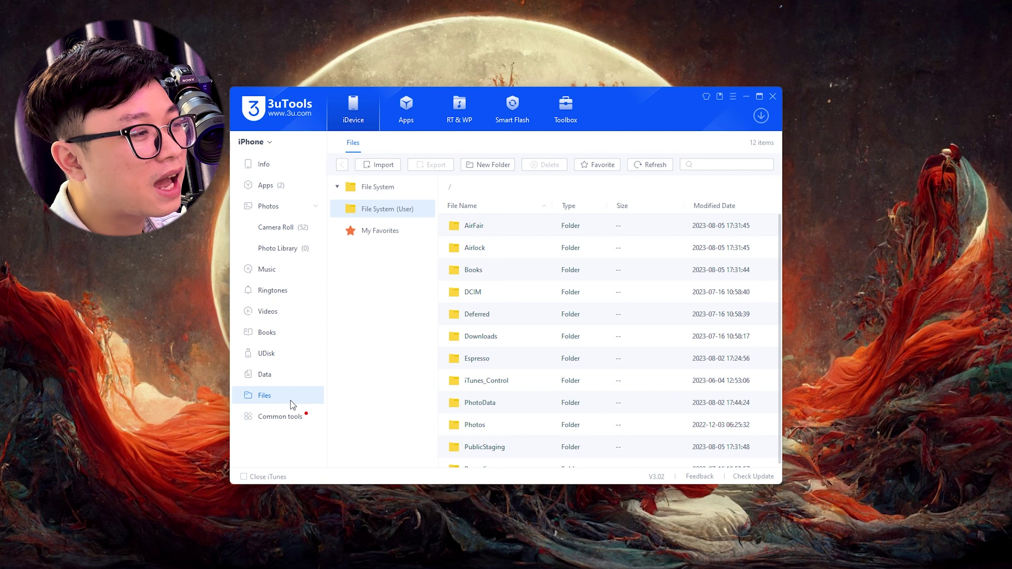
{"action": "left_click", "coordinate": [492, 302]}
{"action": "double_click", "coordinate": [492, 302]}
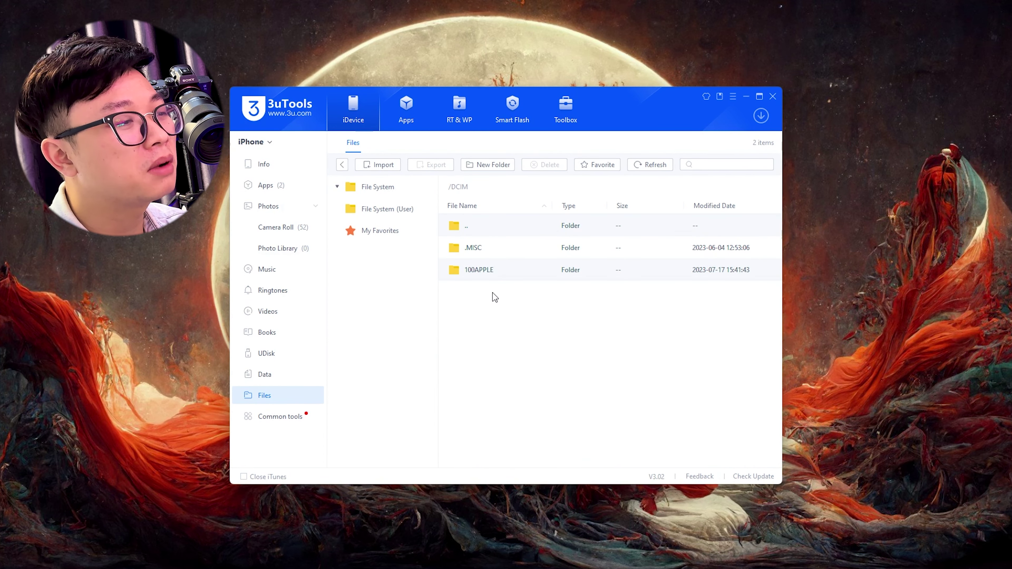
{"action": "double_click", "coordinate": [493, 272]}
{"action": "key", "text": "ctrl+a"}
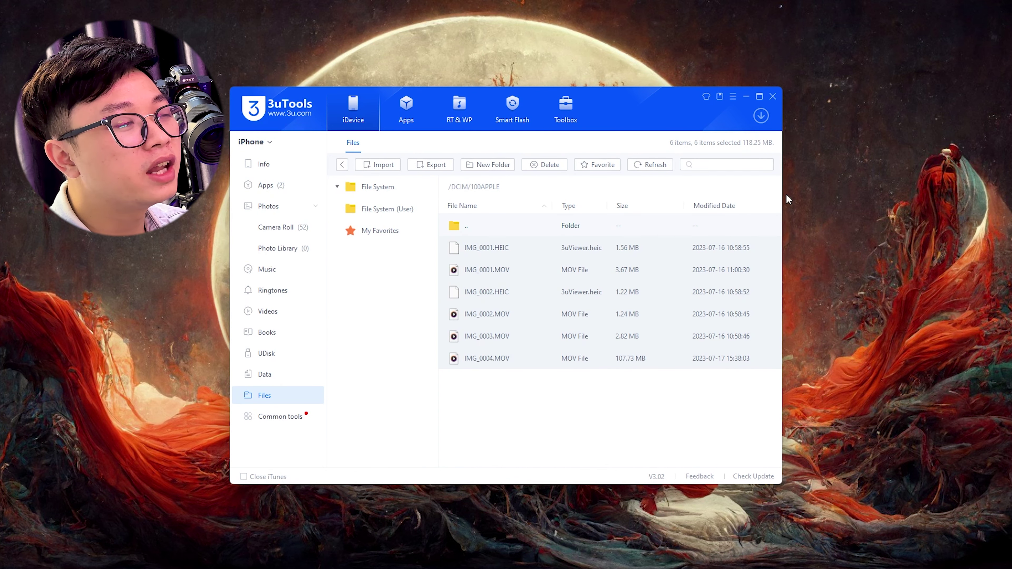
Import the image anime-artwork-silver-hair-brown-eyes-2116045-wallhere.com from D:\Hình nền into the 100APPLE folder.
{"action": "left_click", "coordinate": [379, 165]}
{"action": "left_click", "coordinate": [388, 191]}
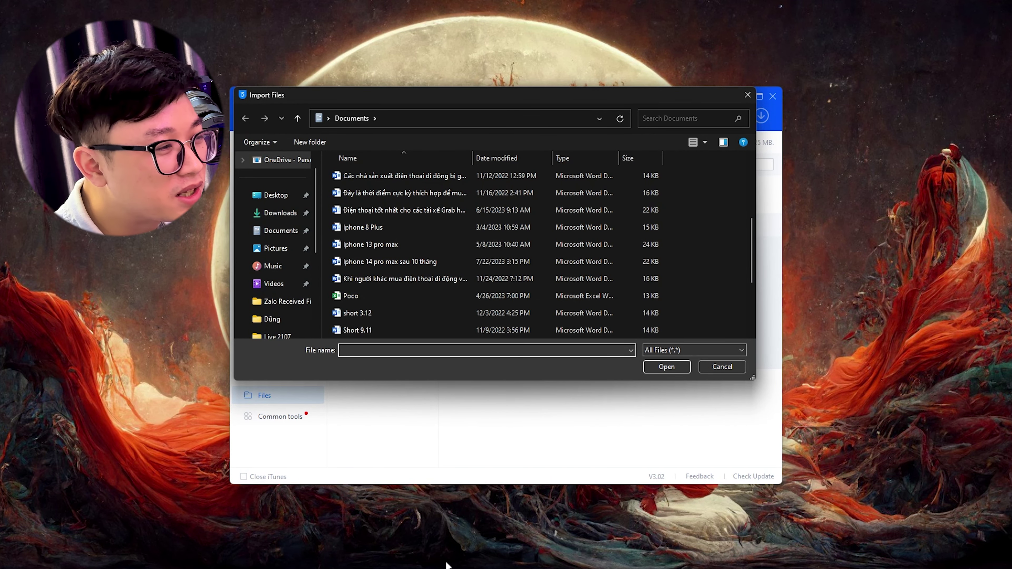
{"action": "key", "text": "alt+Tab"}
{"action": "key", "text": "alt+Tab"}
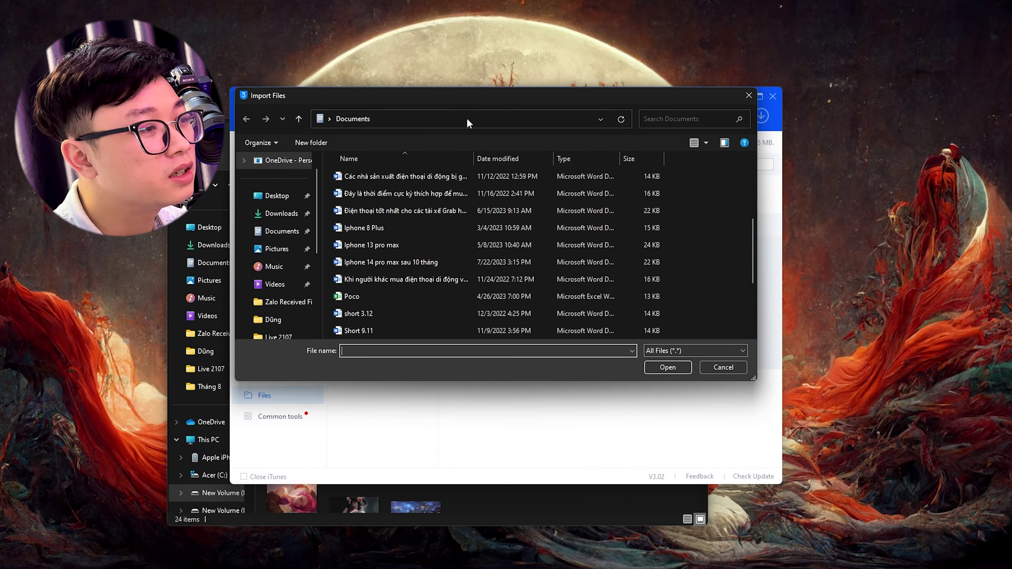
{"action": "left_click", "coordinate": [468, 119]}
{"action": "type", "text": "D:\\Hình nền"}
{"action": "key", "text": "Return"}
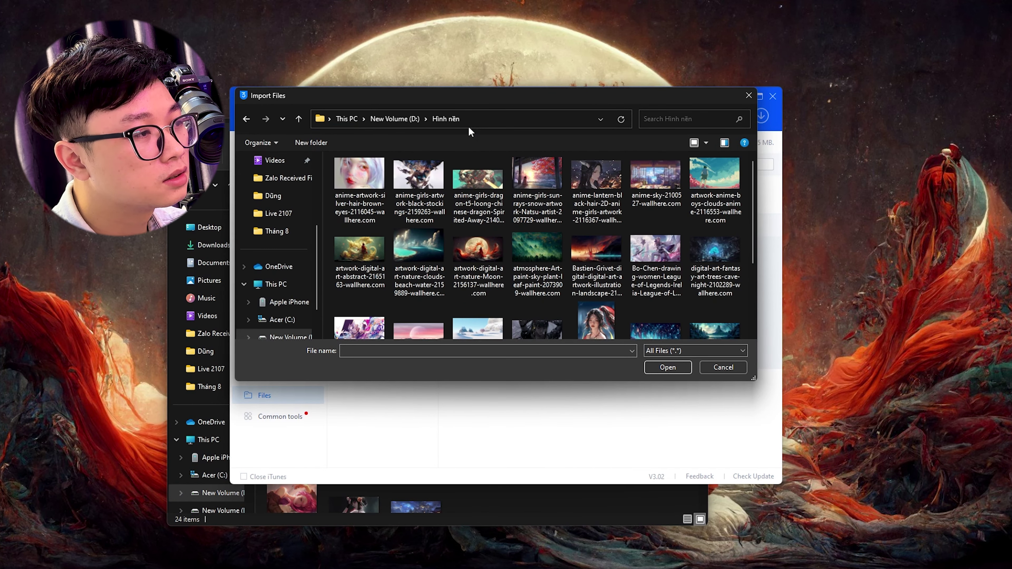
{"action": "double_click", "coordinate": [359, 184]}
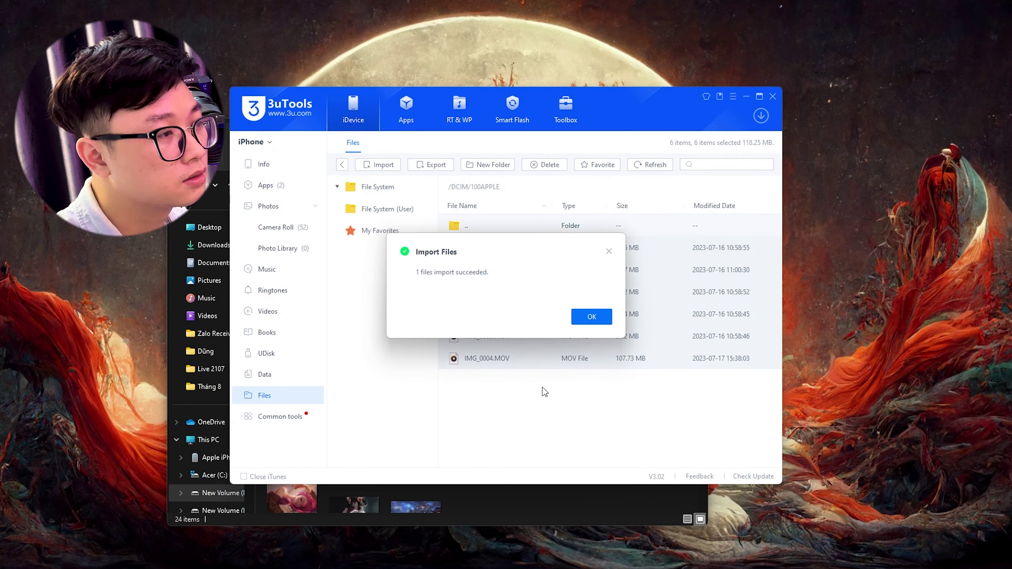
{"action": "left_click", "coordinate": [594, 319]}
{"action": "left_click", "coordinate": [527, 246]}
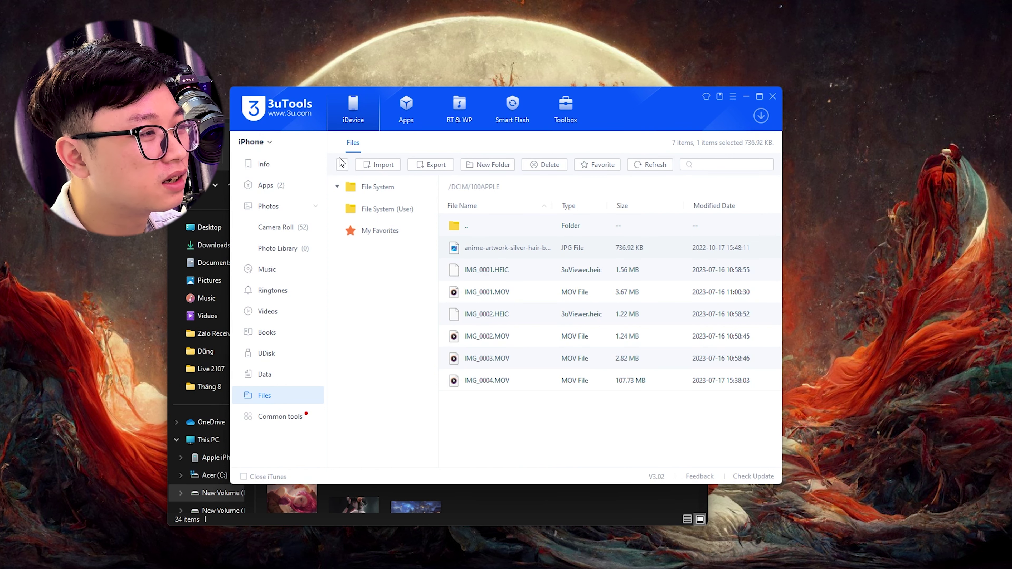
Return to the root of the iPhone's user file system and open the PhotoData folder.
{"action": "left_click", "coordinate": [342, 167]}
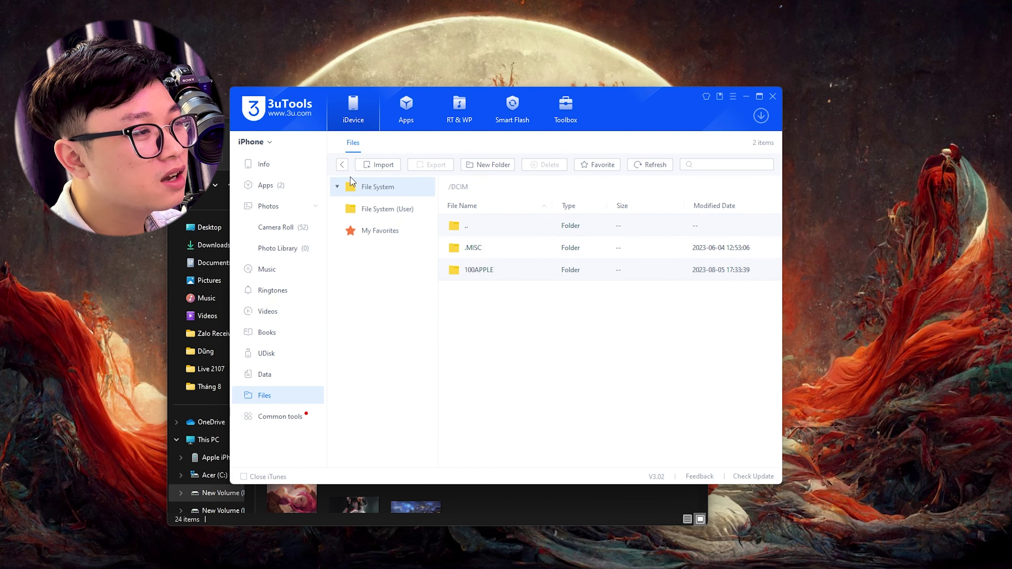
{"action": "left_click", "coordinate": [344, 165]}
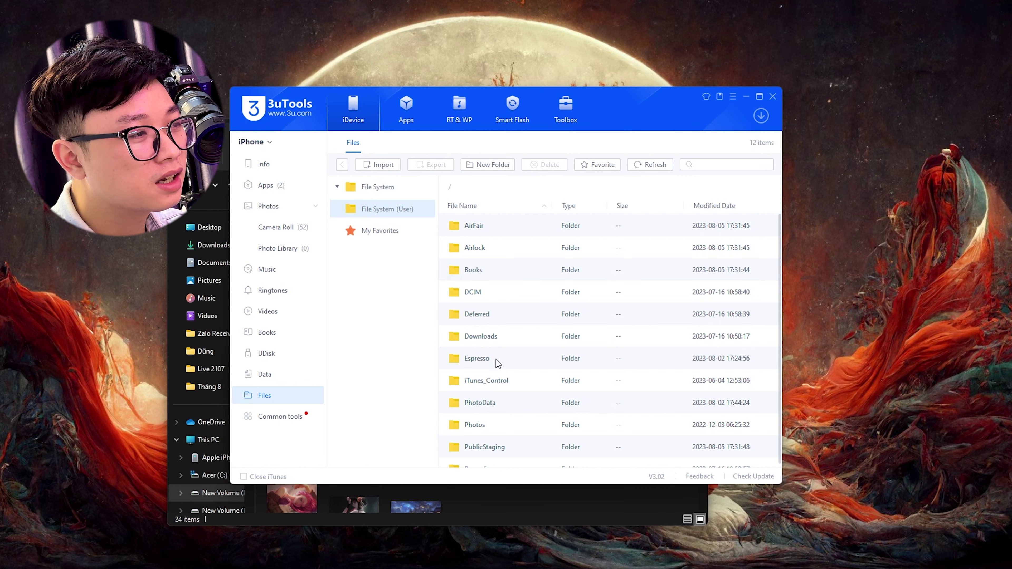
{"action": "scroll", "coordinate": [533, 385], "scroll_direction": "down", "scroll_amount": 1}
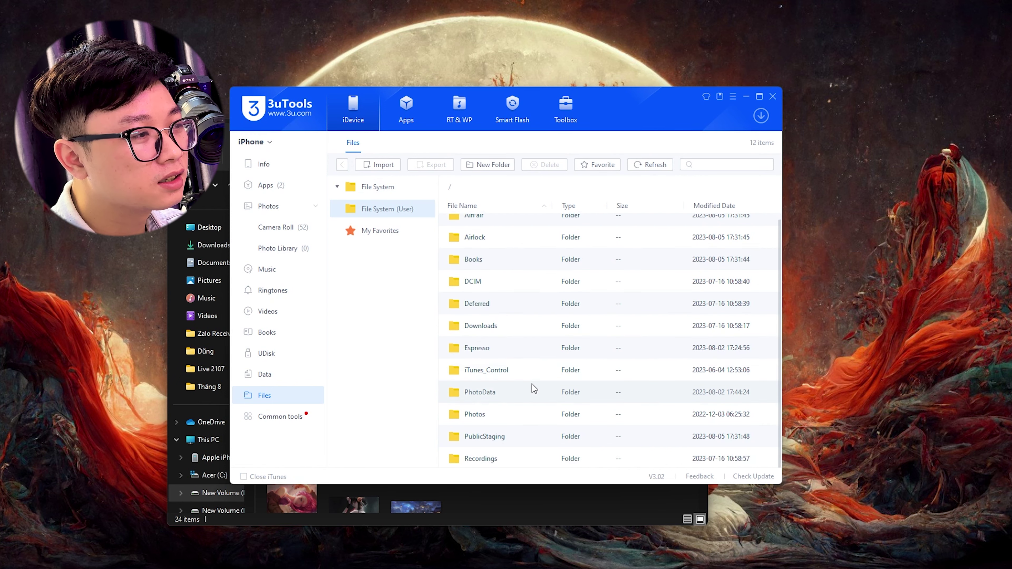
{"action": "double_click", "coordinate": [517, 393]}
Delete the Photos.sqlite file from the PhotoData folder and confirm the deletion.
{"action": "scroll", "coordinate": [496, 379], "scroll_direction": "down", "scroll_amount": 1}
{"action": "scroll", "coordinate": [506, 399], "scroll_direction": "down", "scroll_amount": 2}
{"action": "left_click", "coordinate": [521, 372]}
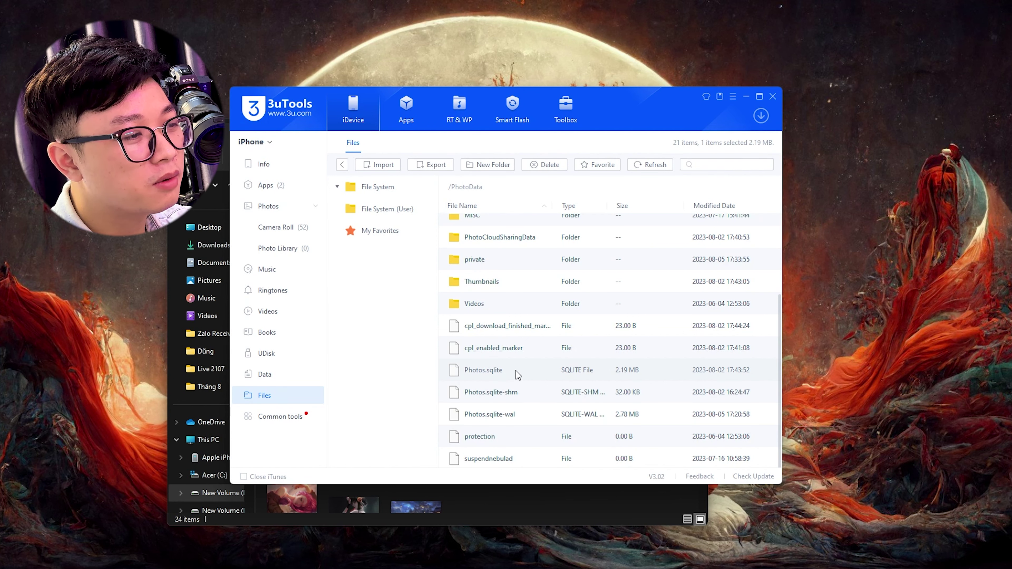
{"action": "left_click", "coordinate": [516, 371]}
{"action": "left_click", "coordinate": [605, 372]}
{"action": "key", "text": "Delete"}
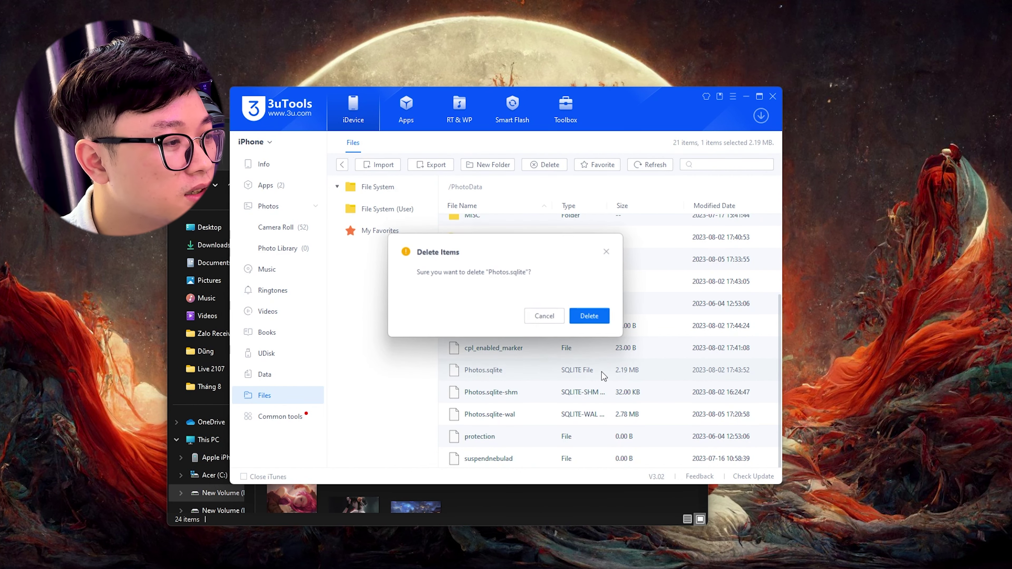
{"action": "left_click", "coordinate": [580, 317]}
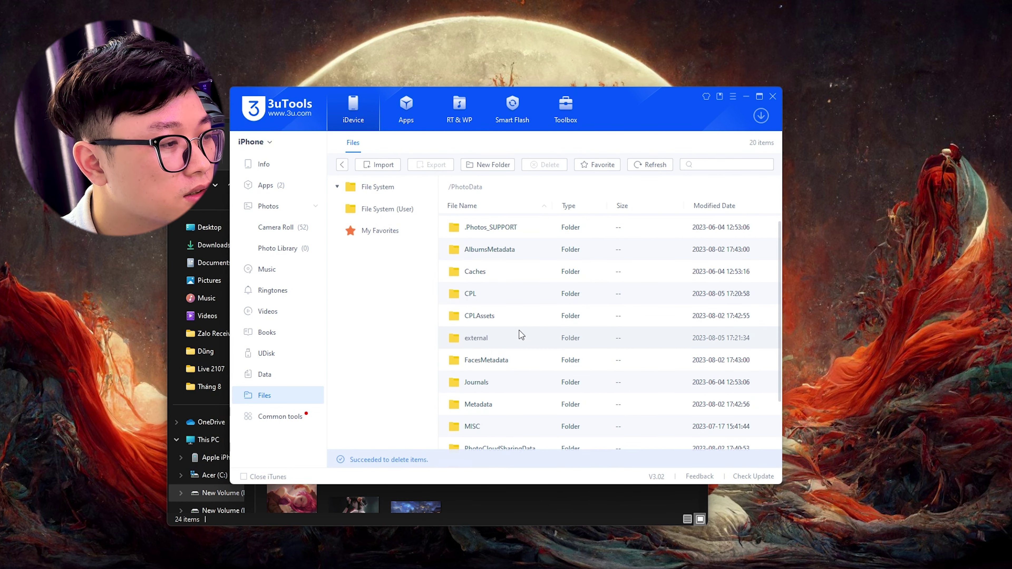
Delete the first file listed in PhotoData's MISC folder and confirm the deletion.
{"action": "double_click", "coordinate": [491, 434]}
{"action": "left_click", "coordinate": [499, 248]}
{"action": "key", "text": "Delete"}
{"action": "left_click", "coordinate": [586, 315]}
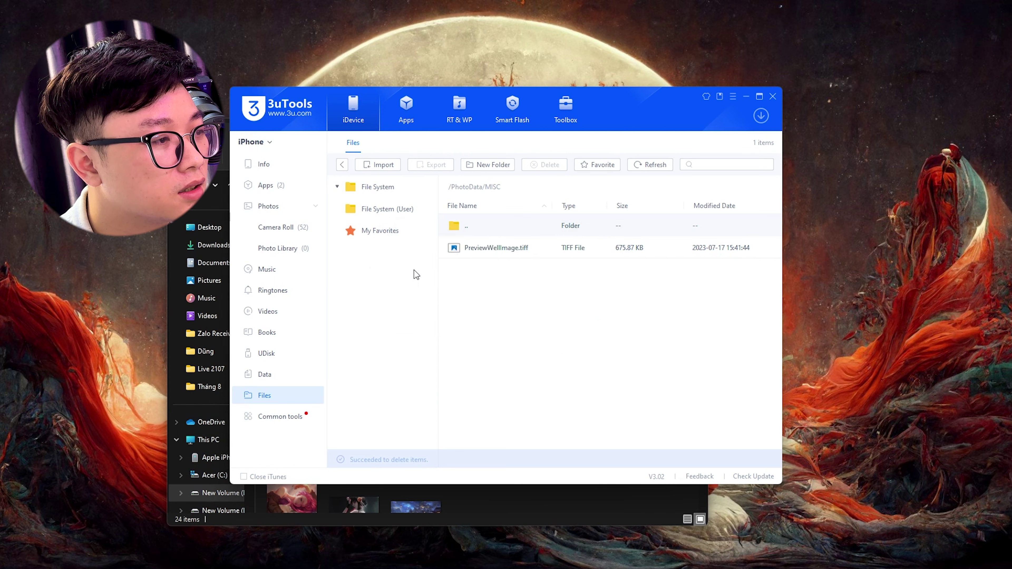
Reboot the iPhone from its device information page and confirm the restart.
{"action": "left_click", "coordinate": [264, 164]}
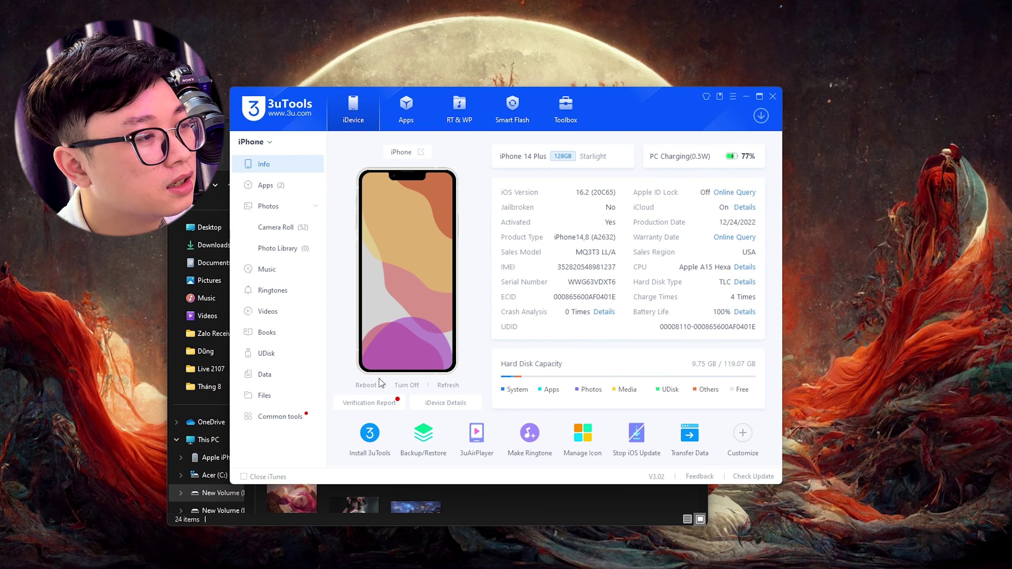
{"action": "left_click", "coordinate": [366, 385]}
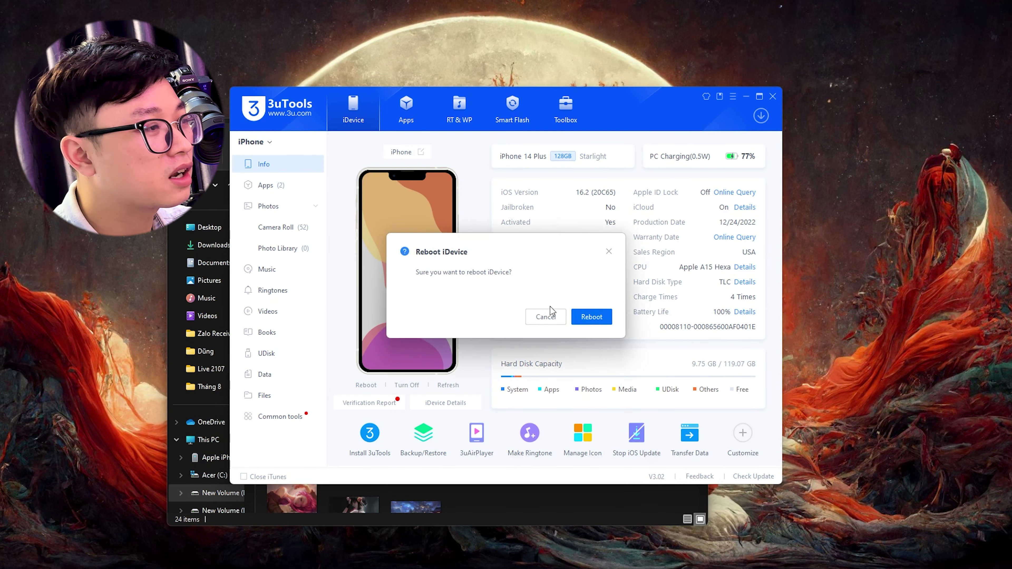
{"action": "left_click", "coordinate": [592, 317]}
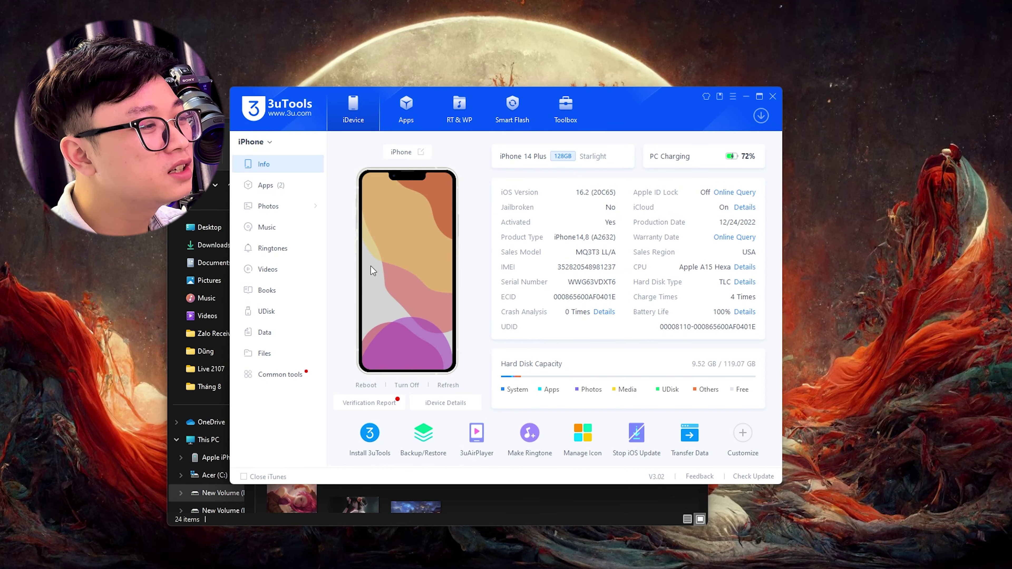
Open the DCIM folder in the iPhone's user file system.
{"action": "left_click", "coordinate": [312, 332]}
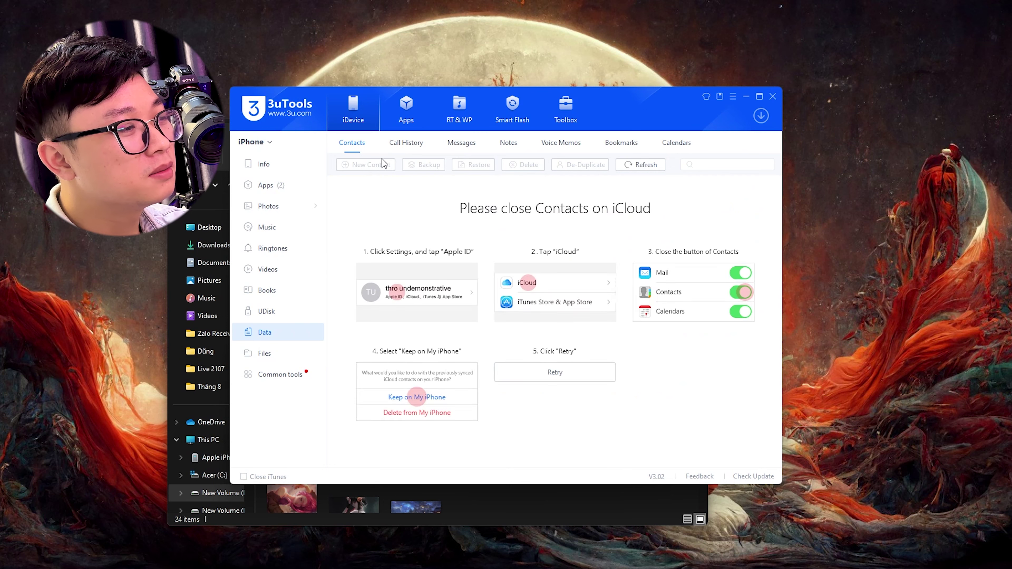
{"action": "left_click", "coordinate": [286, 358]}
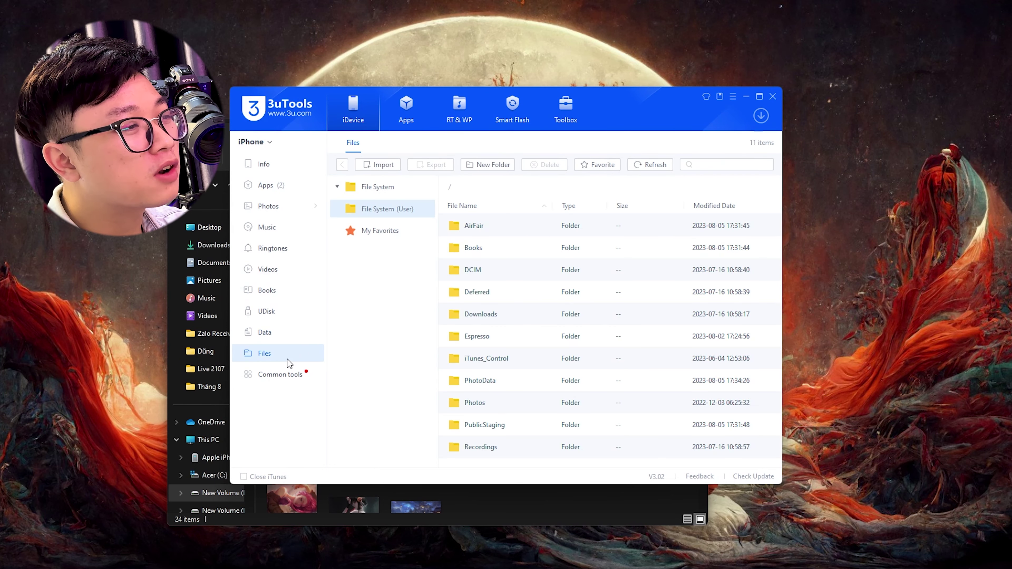
{"action": "double_click", "coordinate": [475, 271]}
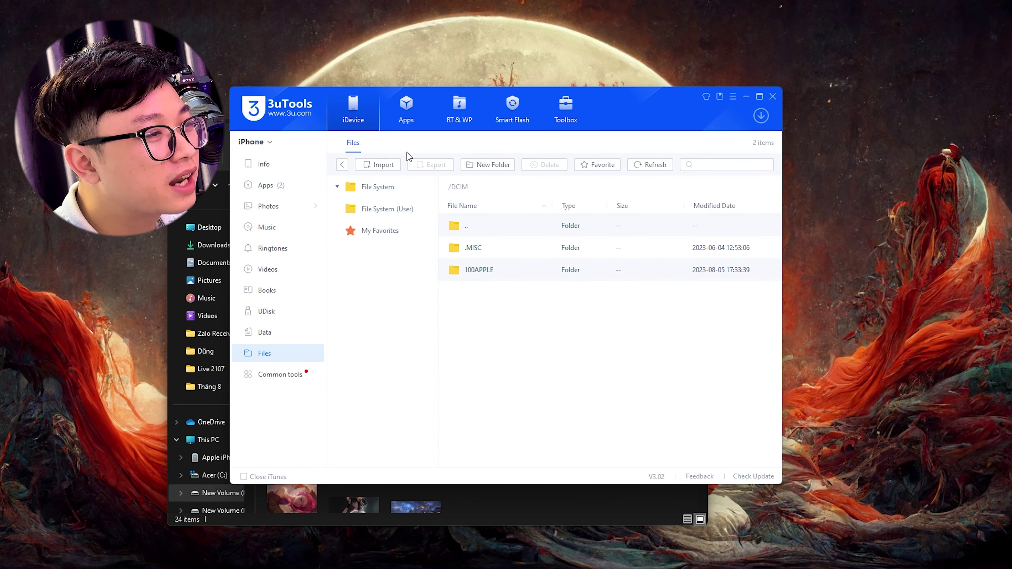
Arrange the two windows side by side, import the PC's Hình nền folder into DCIM and close the import report.
{"action": "left_click_drag", "start_coordinate": [640, 100], "coordinate": [781, 73]}
{"action": "left_click_drag", "start_coordinate": [347, 129], "coordinate": [167, 122]}
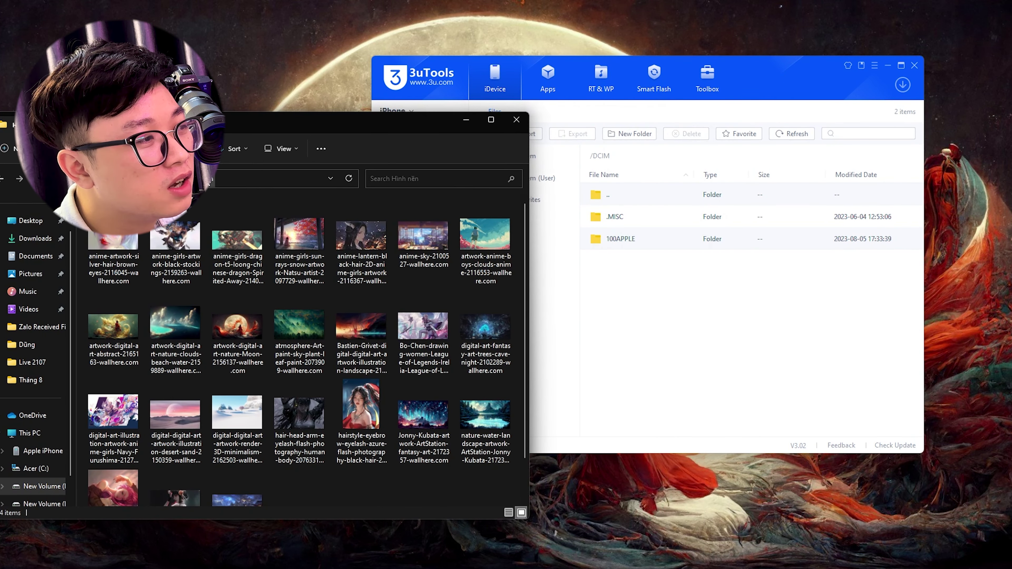
{"action": "left_click_drag", "start_coordinate": [530, 248], "coordinate": [674, 303]}
{"action": "left_click", "coordinate": [466, 120]}
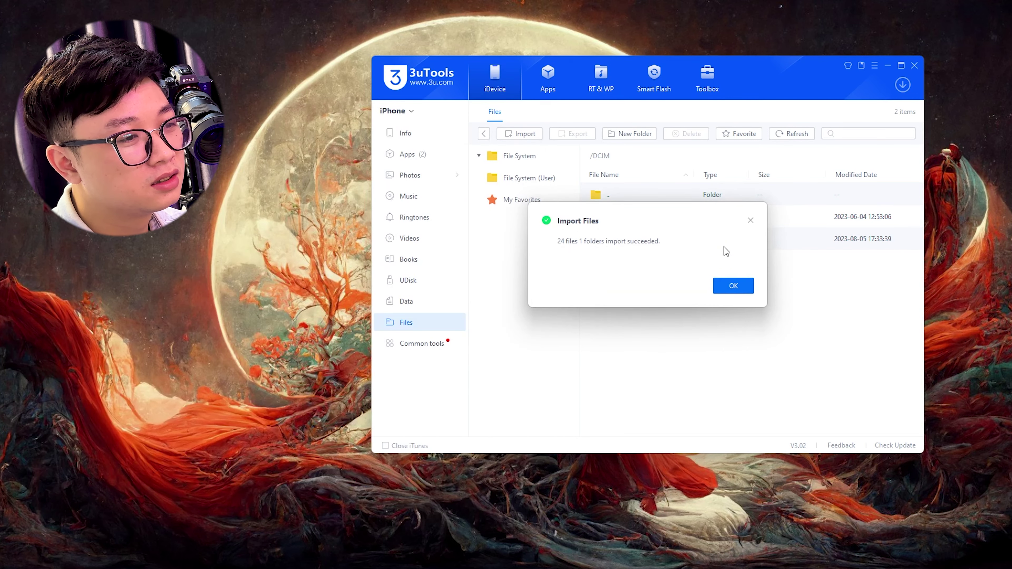
{"action": "left_click", "coordinate": [735, 284]}
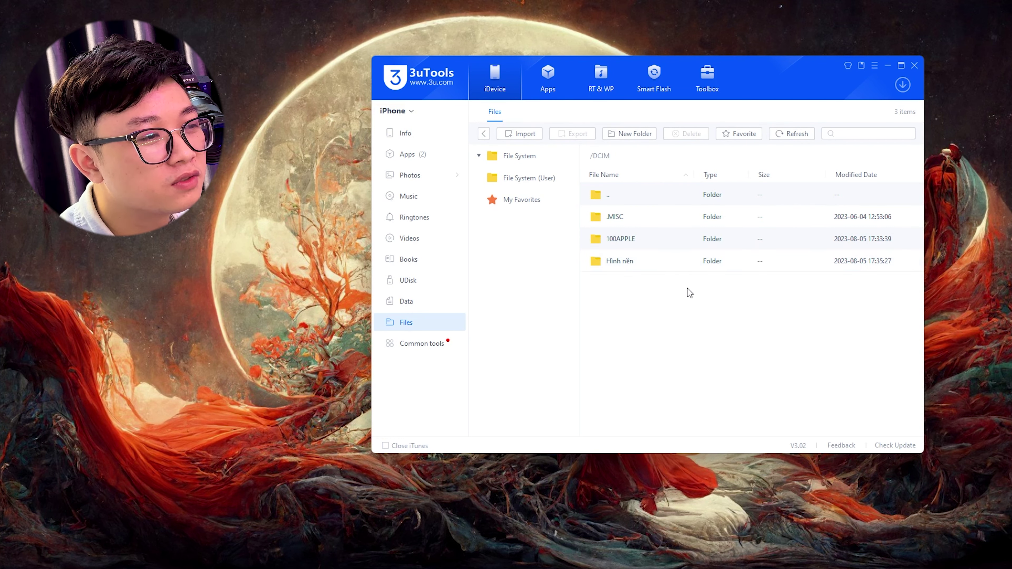
Compare the contents of the 100APPLE and Hình nền folders inside DCIM.
{"action": "double_click", "coordinate": [656, 245]}
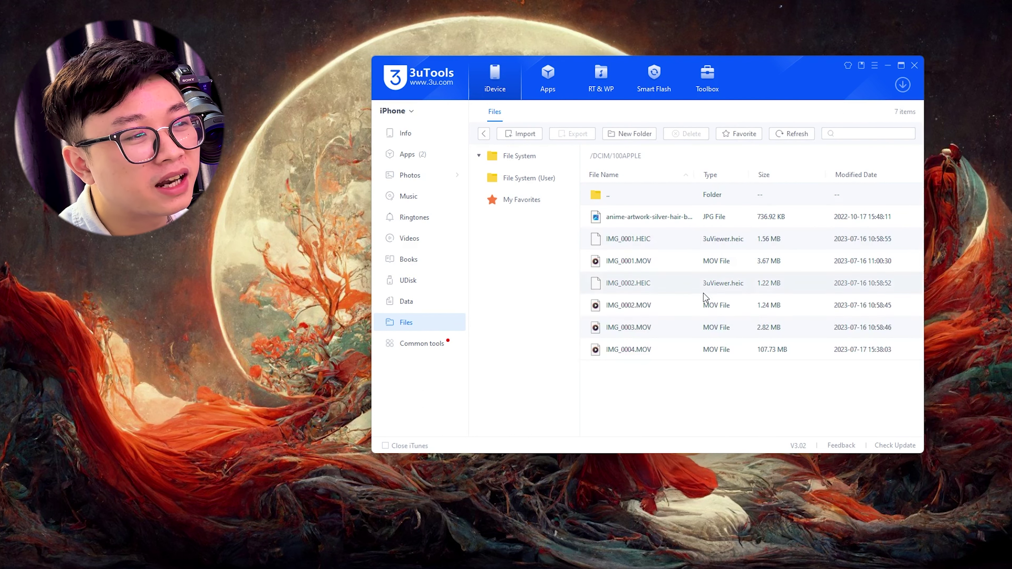
{"action": "left_click", "coordinate": [485, 134]}
{"action": "double_click", "coordinate": [628, 267]}
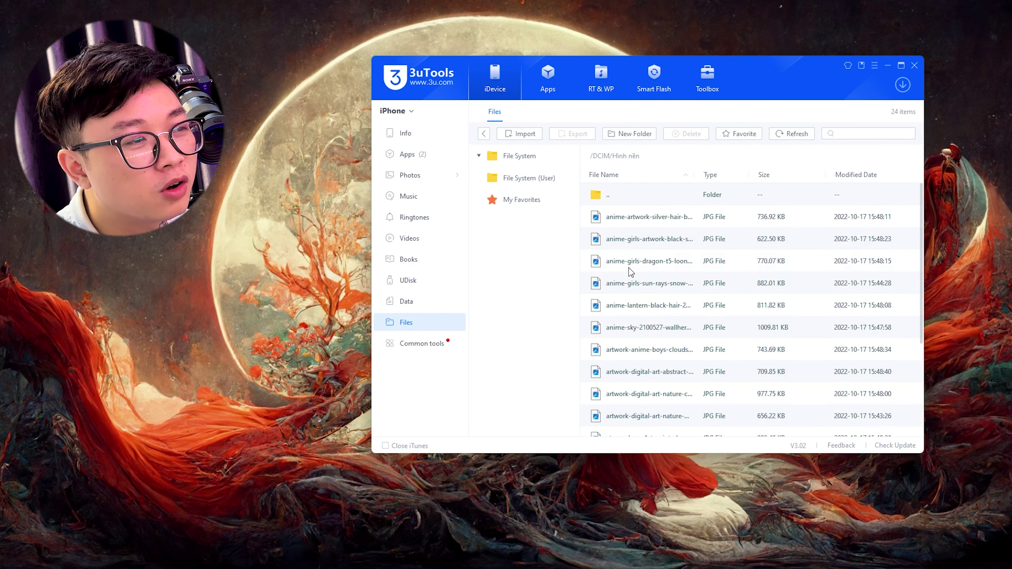
{"action": "left_click", "coordinate": [485, 134]}
{"action": "double_click", "coordinate": [637, 263]}
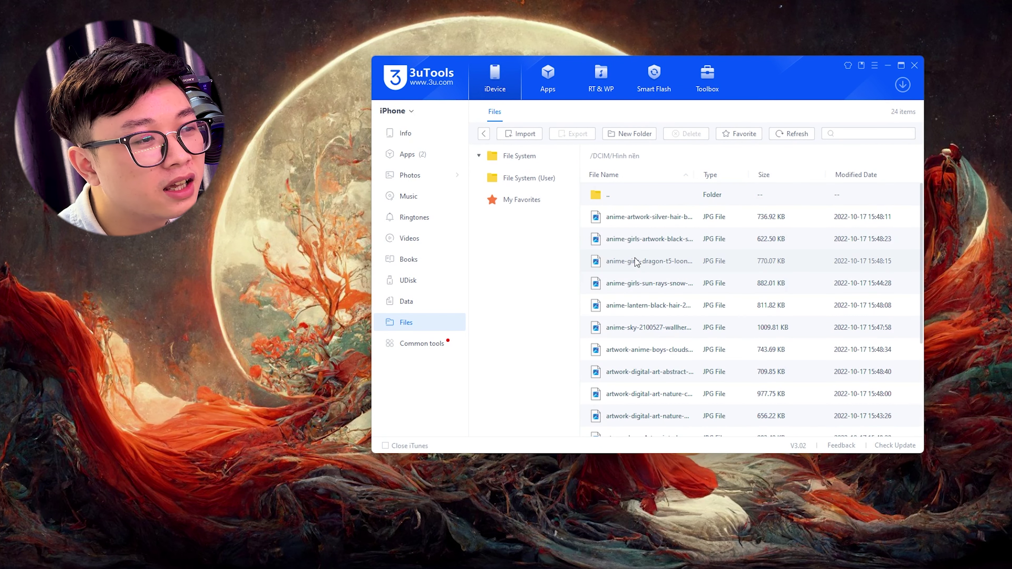
{"action": "left_click", "coordinate": [484, 134]}
Rename the Hình nền folder in DCIM to 101APPLE and recheck the contents of 100APPLE.
{"action": "right_click", "coordinate": [604, 270]}
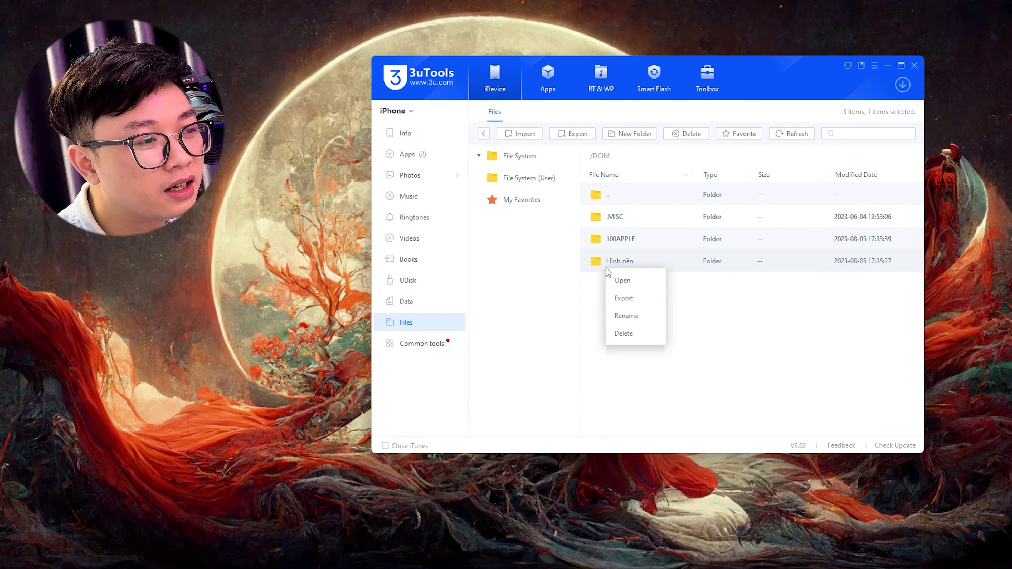
{"action": "left_click", "coordinate": [630, 318]}
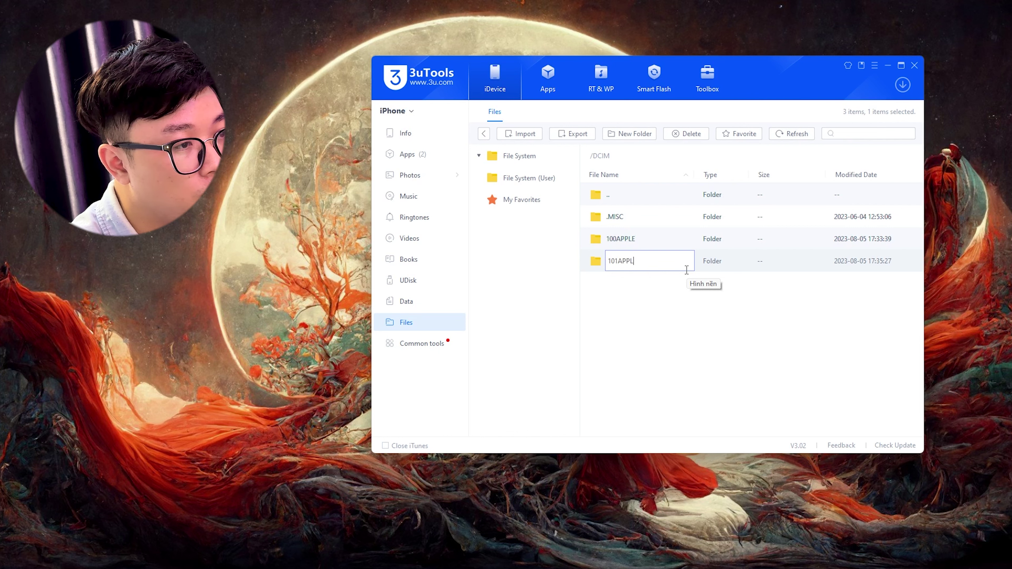
{"action": "key", "text": "Escape"}
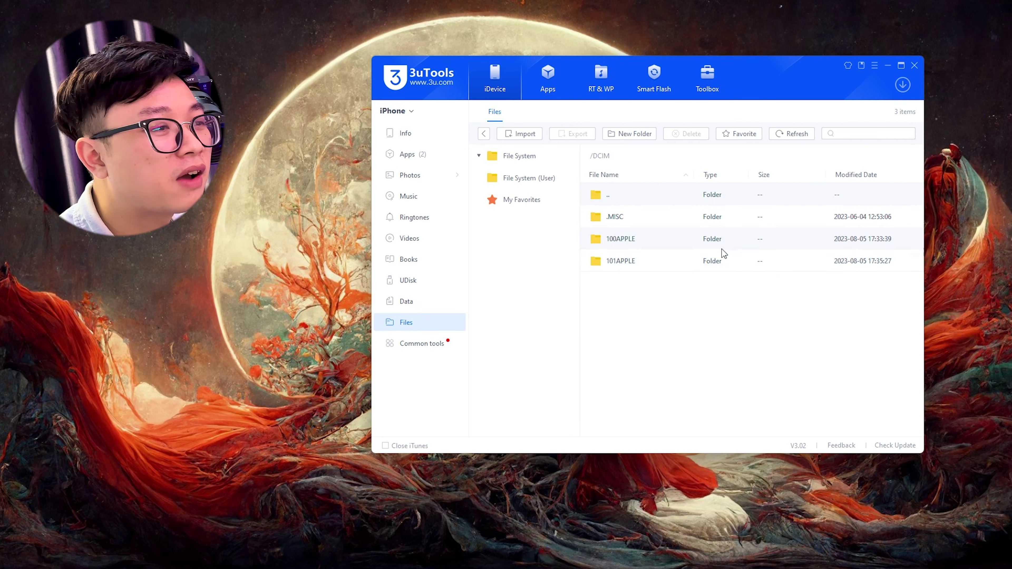
{"action": "double_click", "coordinate": [674, 242]}
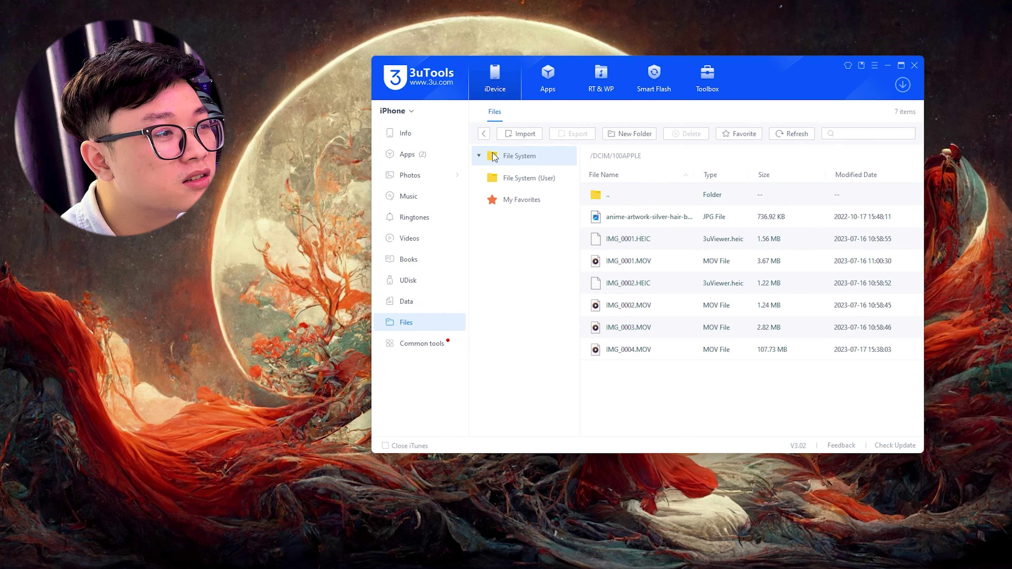
{"action": "left_click", "coordinate": [484, 134]}
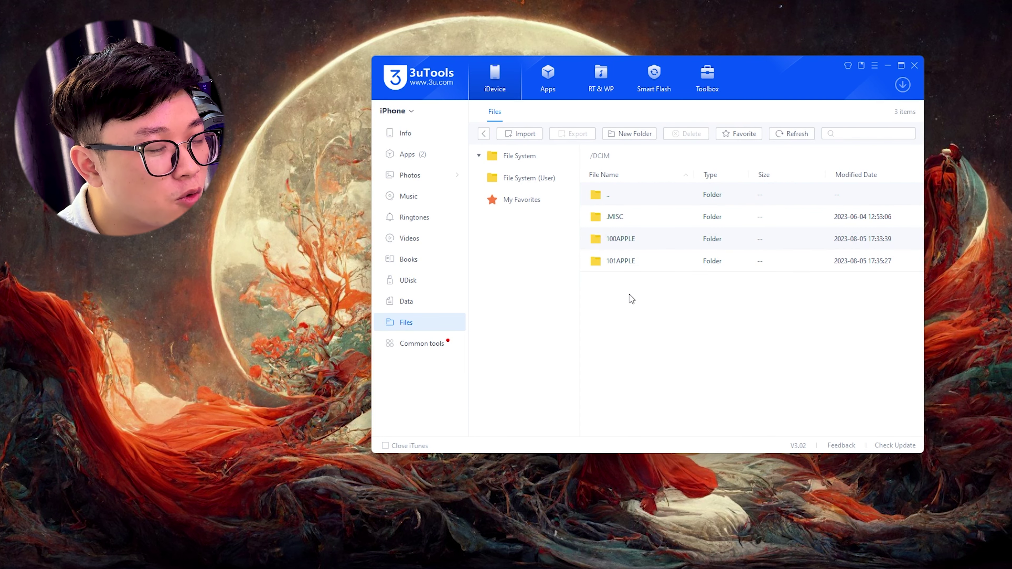
Delete the Photos.sqlite file from the PhotoData folder and confirm, starting from the root of the file system.
{"action": "left_click", "coordinate": [484, 135]}
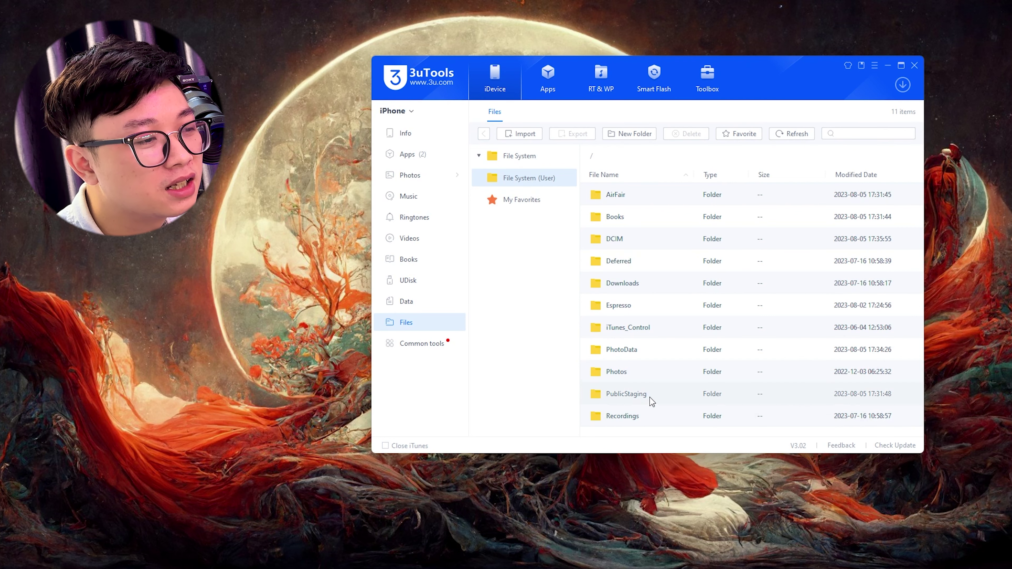
{"action": "double_click", "coordinate": [636, 349]}
{"action": "scroll", "coordinate": [644, 325], "scroll_direction": "down", "scroll_amount": 5}
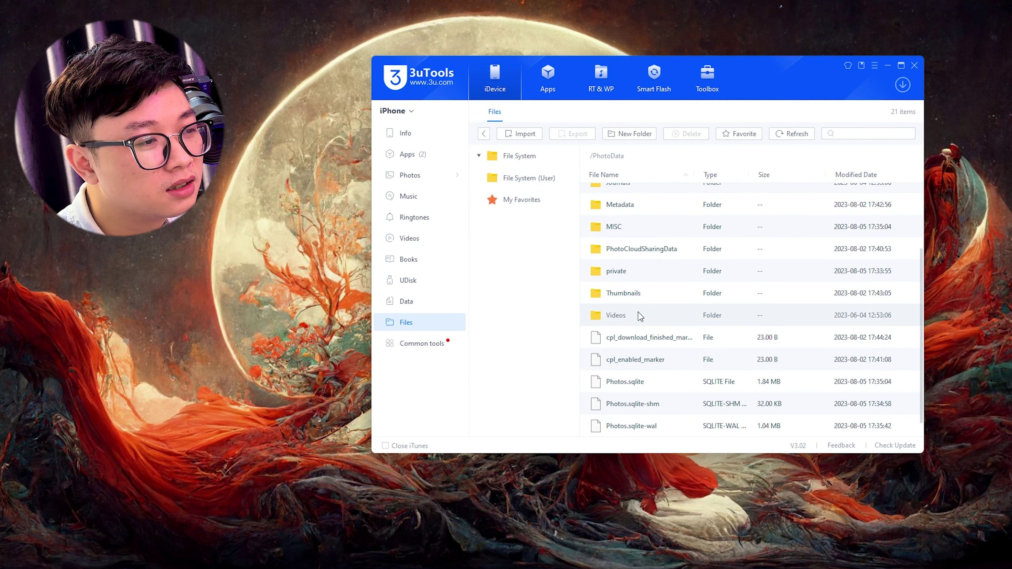
{"action": "left_click", "coordinate": [653, 338]}
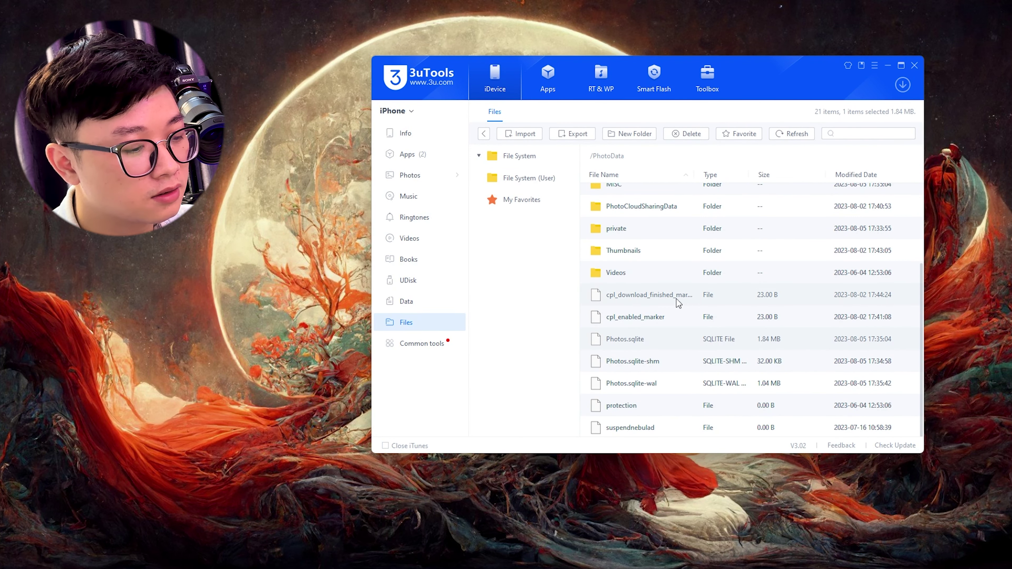
{"action": "key", "text": "Delete"}
{"action": "left_click", "coordinate": [730, 284]}
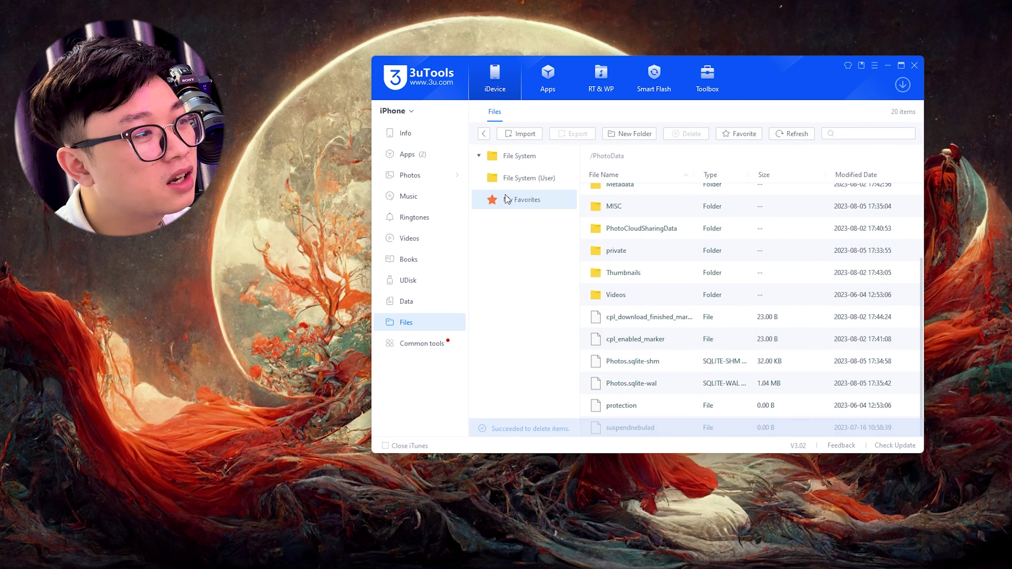
Go back to the device information page, reboot the iPhone again and confirm the restart.
{"action": "left_click", "coordinate": [443, 139]}
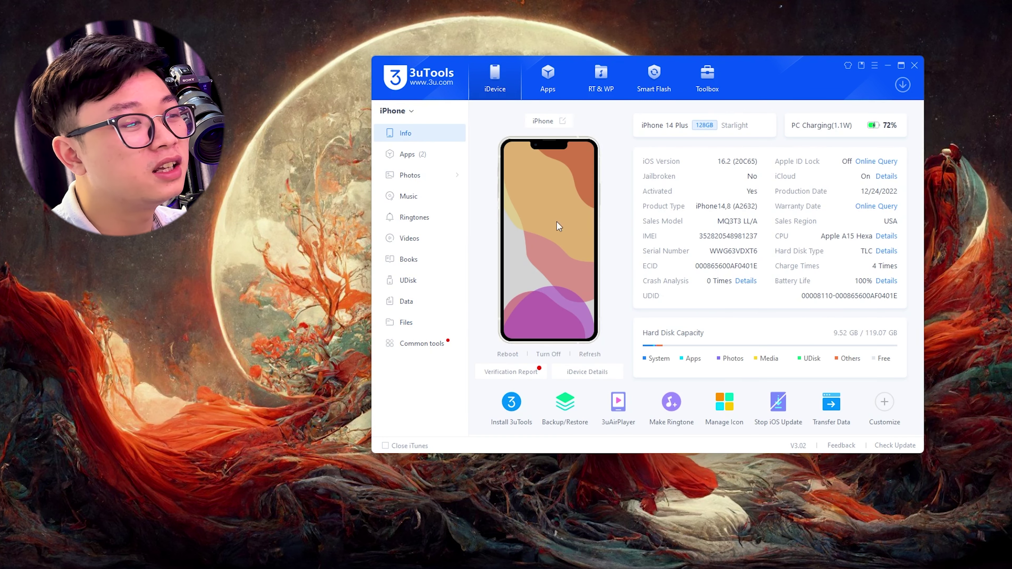
{"action": "left_click", "coordinate": [514, 355]}
{"action": "left_click", "coordinate": [734, 286]}
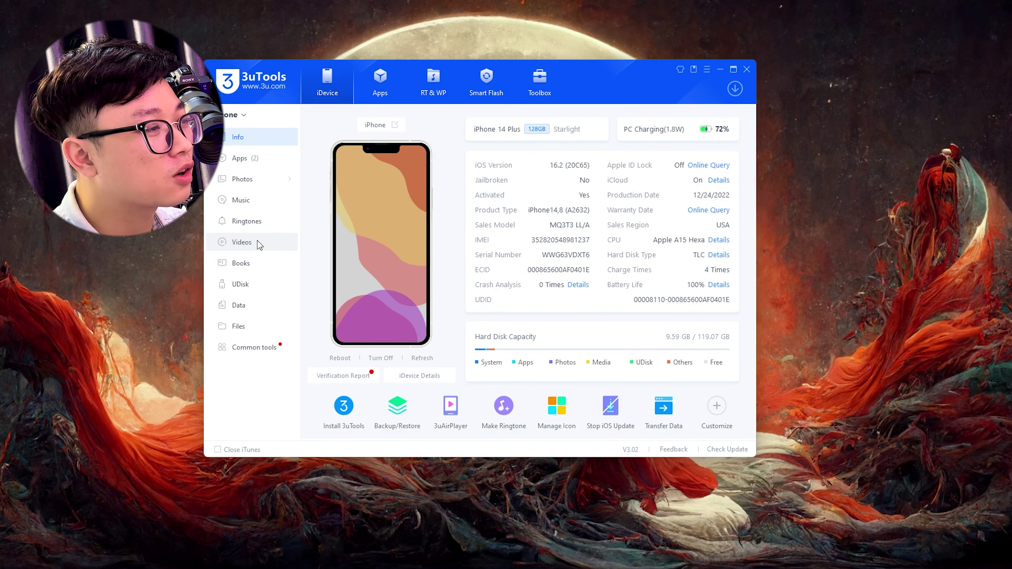
Open the iPhone's Ringtones section, and download the song À Lôi from the music website at 128 kbps into the Copy Photo folder.
{"action": "left_click", "coordinate": [250, 241]}
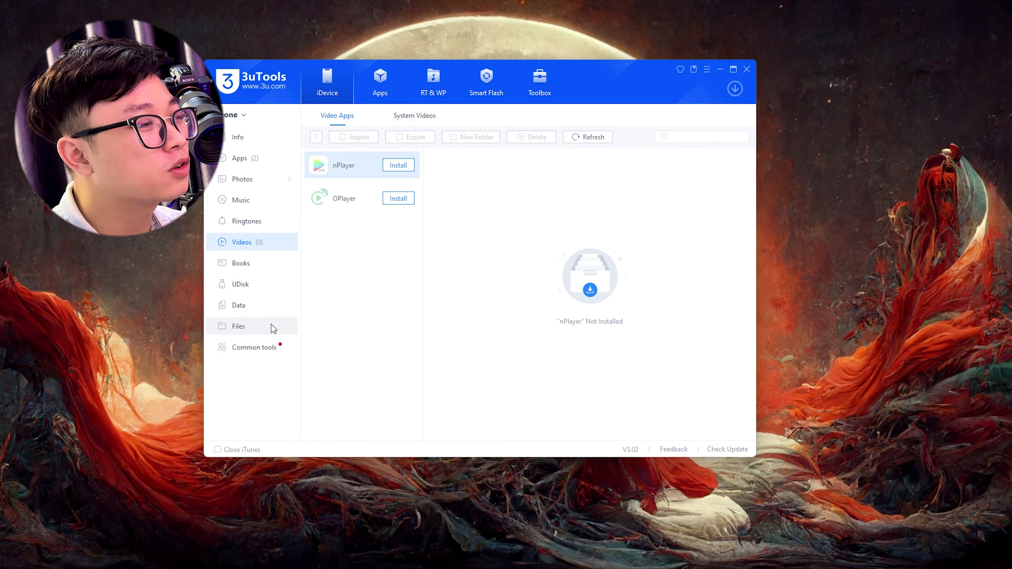
{"action": "left_click", "coordinate": [260, 223]}
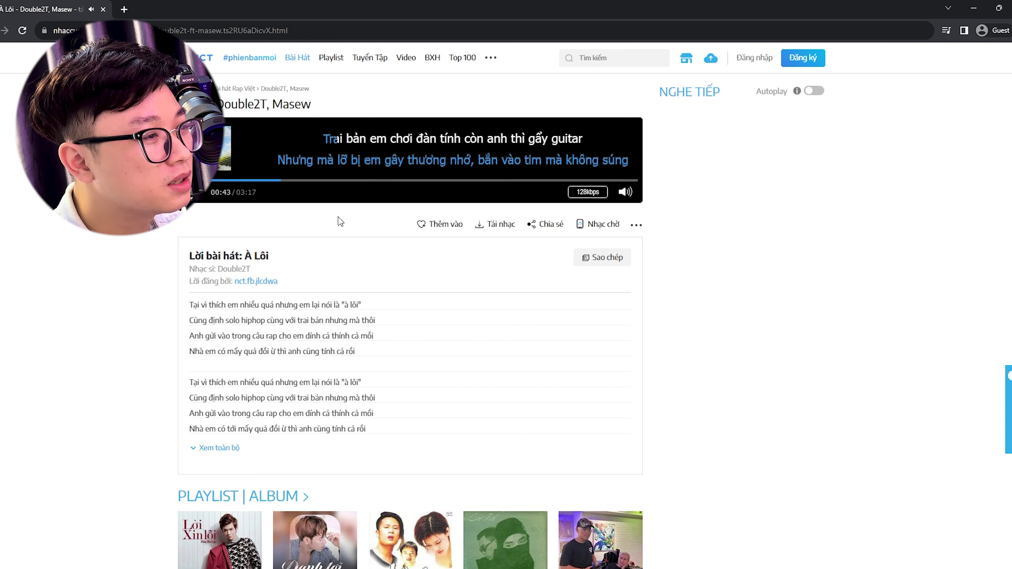
{"action": "left_click", "coordinate": [494, 225]}
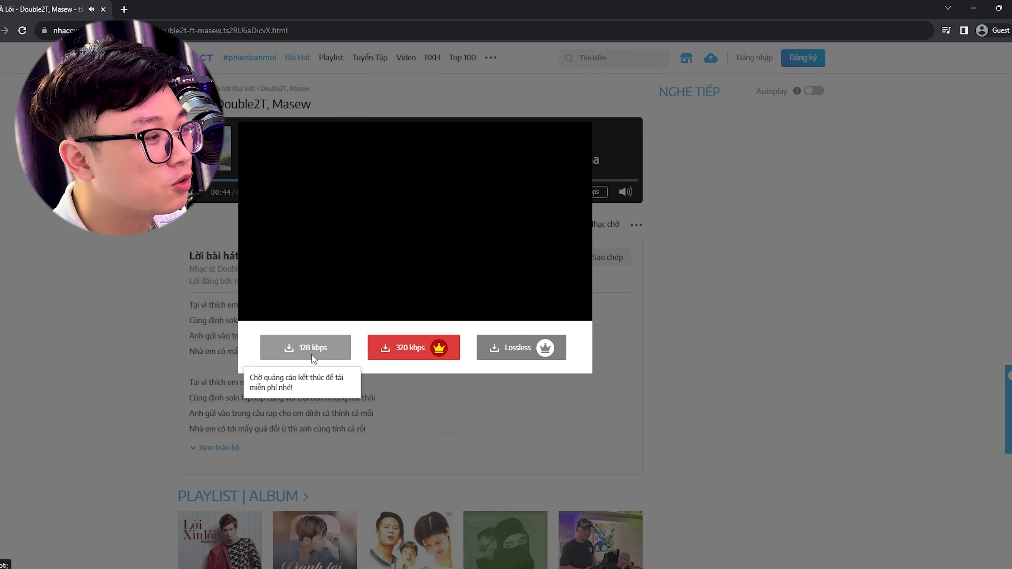
{"action": "left_click", "coordinate": [313, 359]}
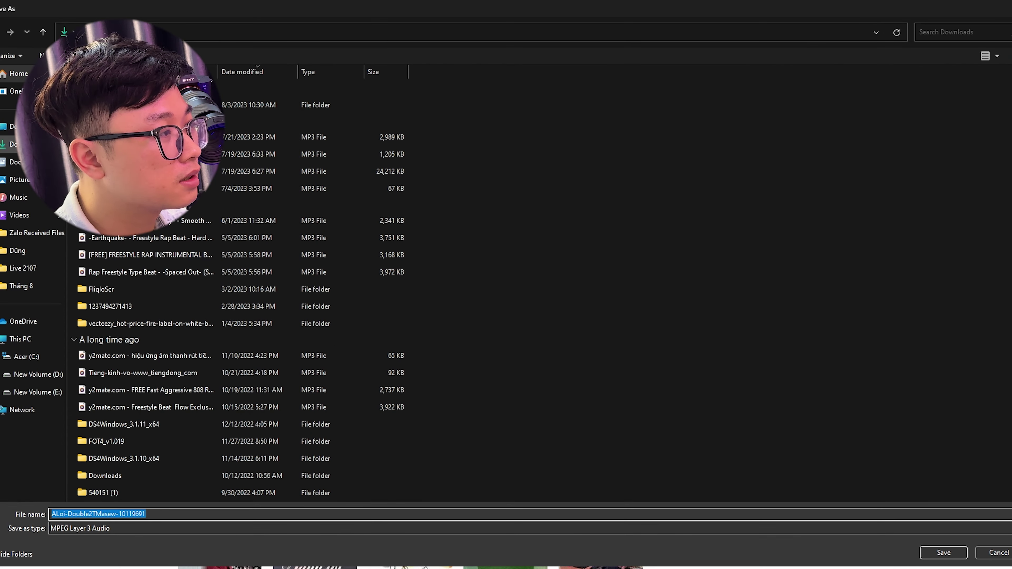
{"action": "double_click", "coordinate": [343, 96]}
{"action": "left_click", "coordinate": [943, 553]}
{"action": "left_click", "coordinate": [927, 458]}
{"action": "left_click_drag", "start_coordinate": [601, 90], "coordinate": [936, 137]}
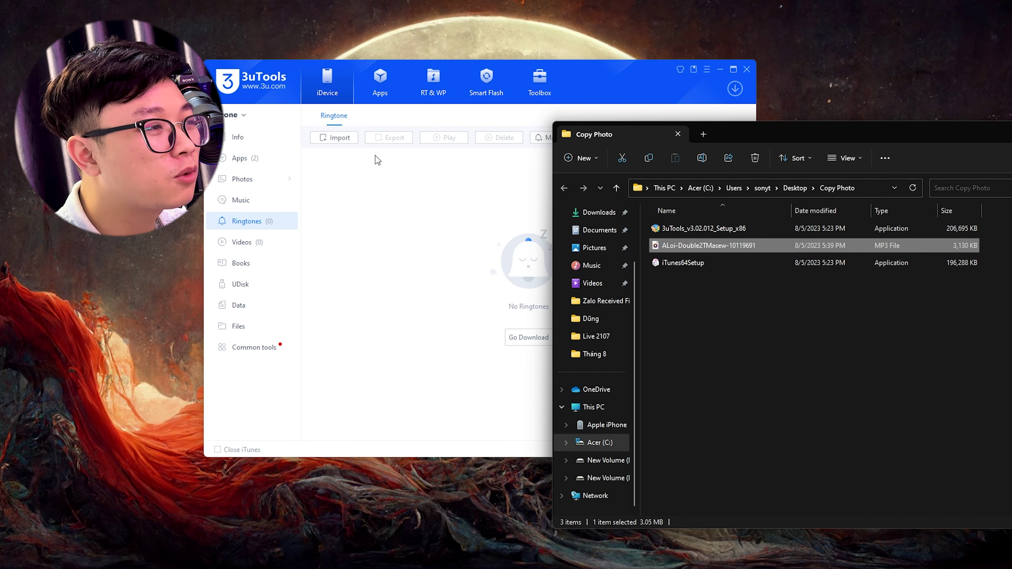
Import ALoi-Double2TMasew-10119691 from the desktop's Copy Photo folder into the iPhone's ringtones.
{"action": "left_click", "coordinate": [340, 138]}
{"action": "left_click", "coordinate": [337, 156]}
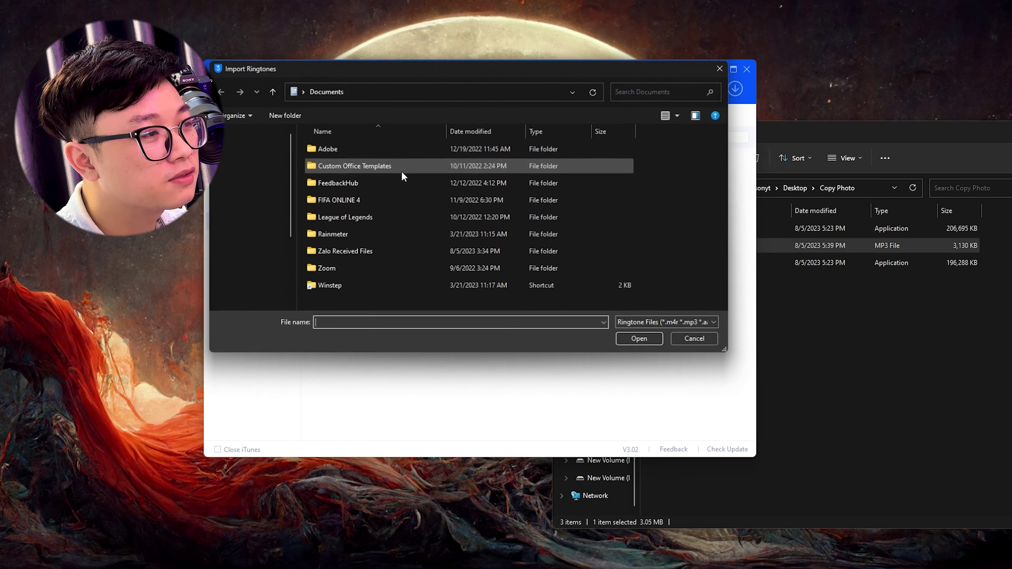
{"action": "left_click", "coordinate": [250, 168]}
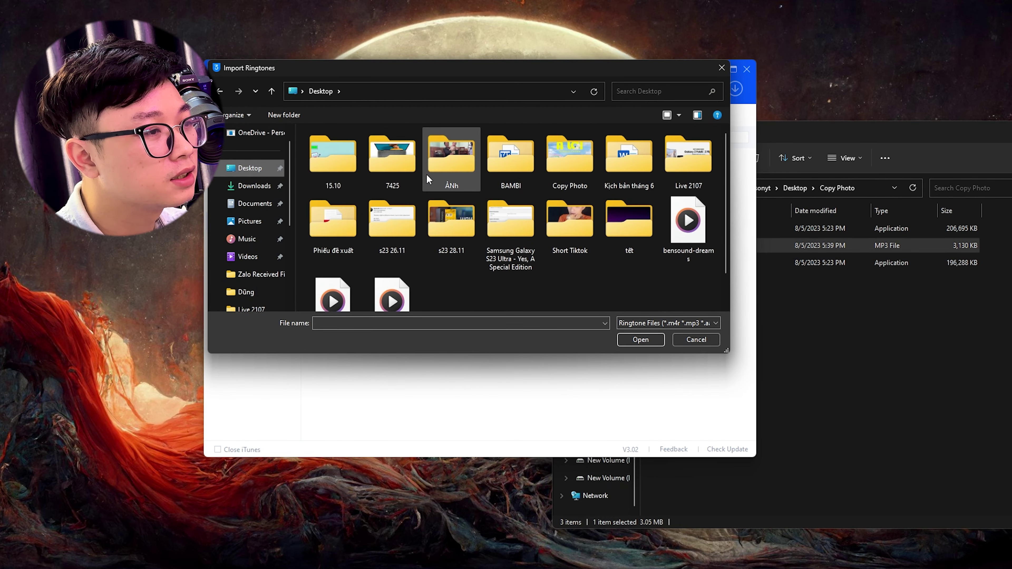
{"action": "double_click", "coordinate": [570, 159]}
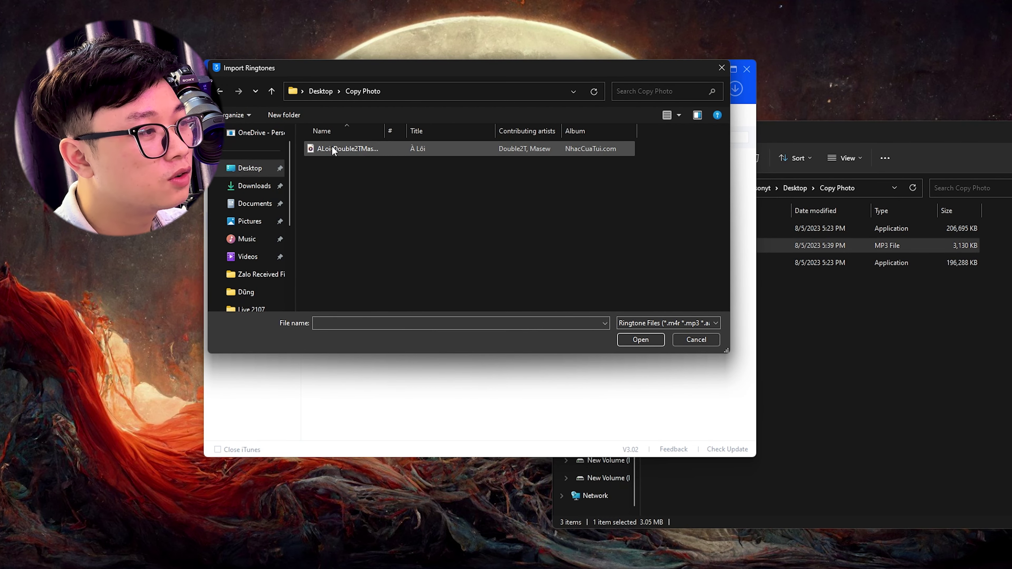
{"action": "double_click", "coordinate": [331, 146]}
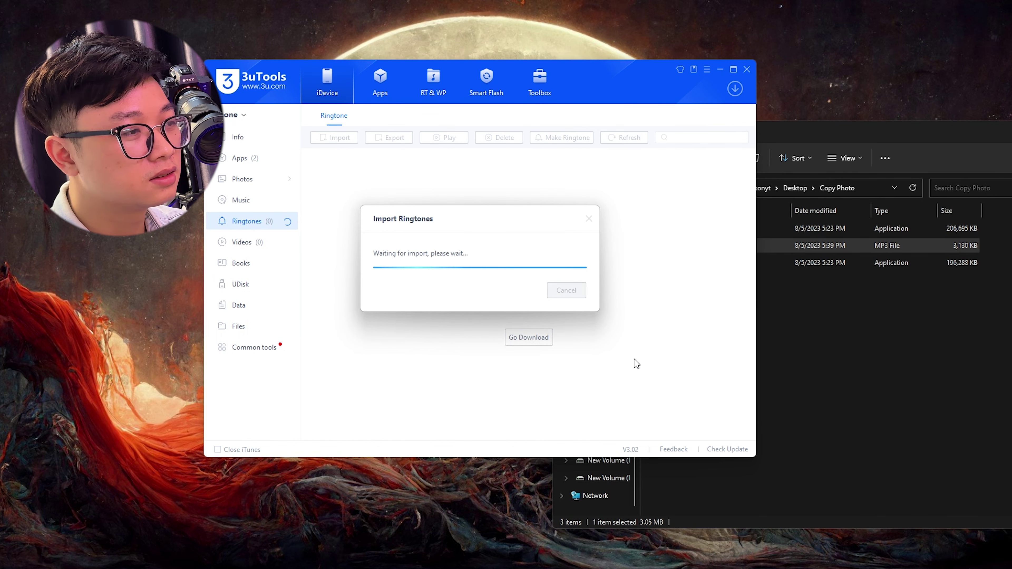
{"action": "left_click", "coordinate": [566, 289]}
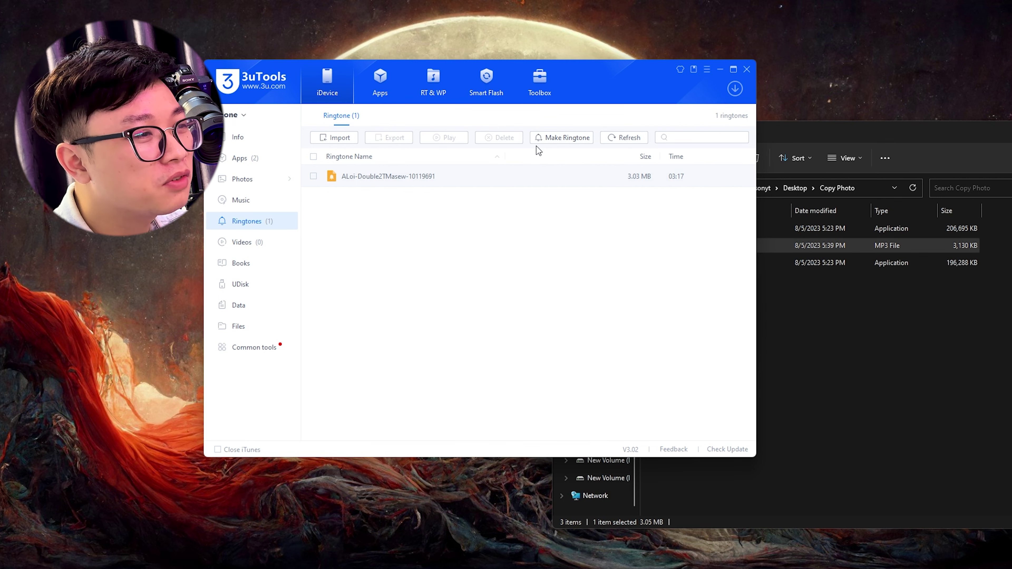
Start making a ringtone and load ALoi-Double2TMasew-10119691.mp3 from the PC.
{"action": "left_click", "coordinate": [558, 141]}
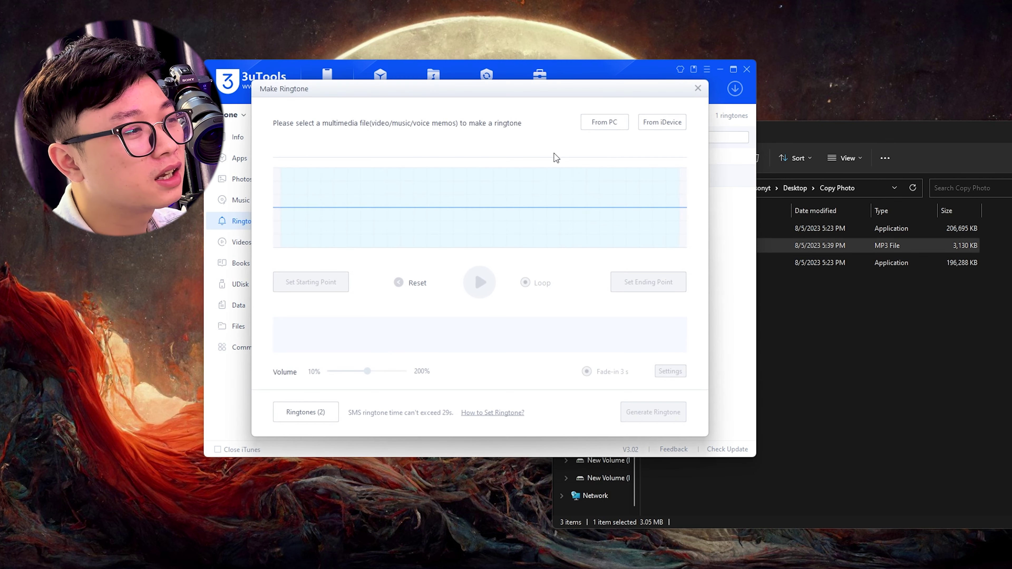
{"action": "left_click", "coordinate": [617, 129]}
{"action": "double_click", "coordinate": [431, 168]}
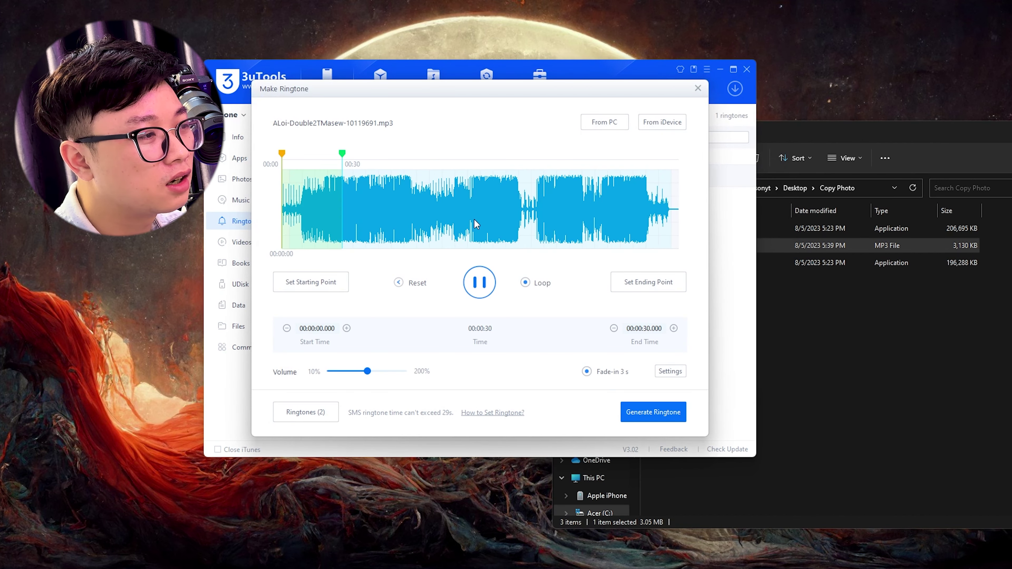
Trim the ringtone selection on the waveform to start at about 00:37 and end at about 03:17.
{"action": "left_click_drag", "start_coordinate": [344, 198], "coordinate": [642, 218]}
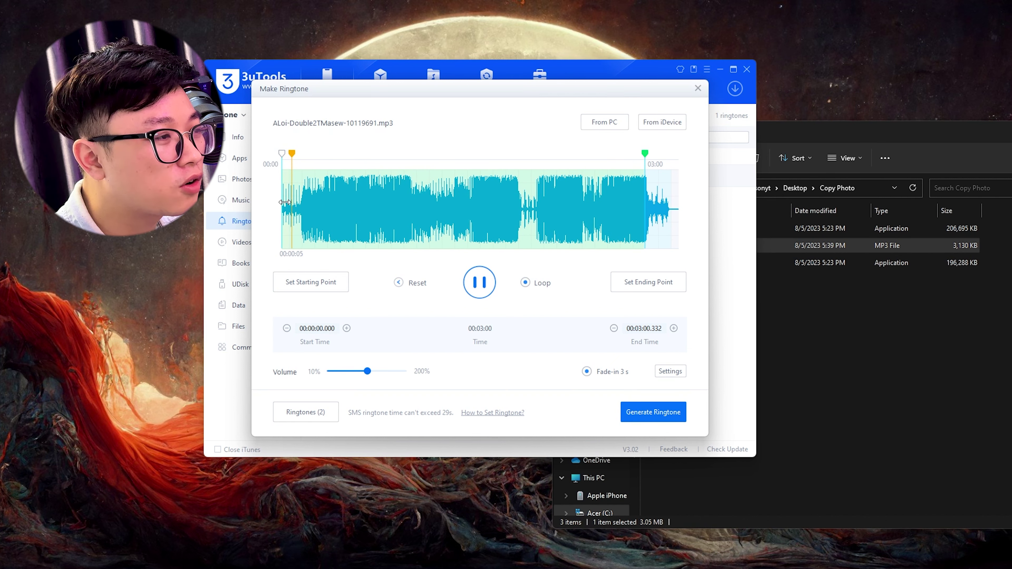
{"action": "left_click_drag", "start_coordinate": [282, 206], "coordinate": [361, 203]}
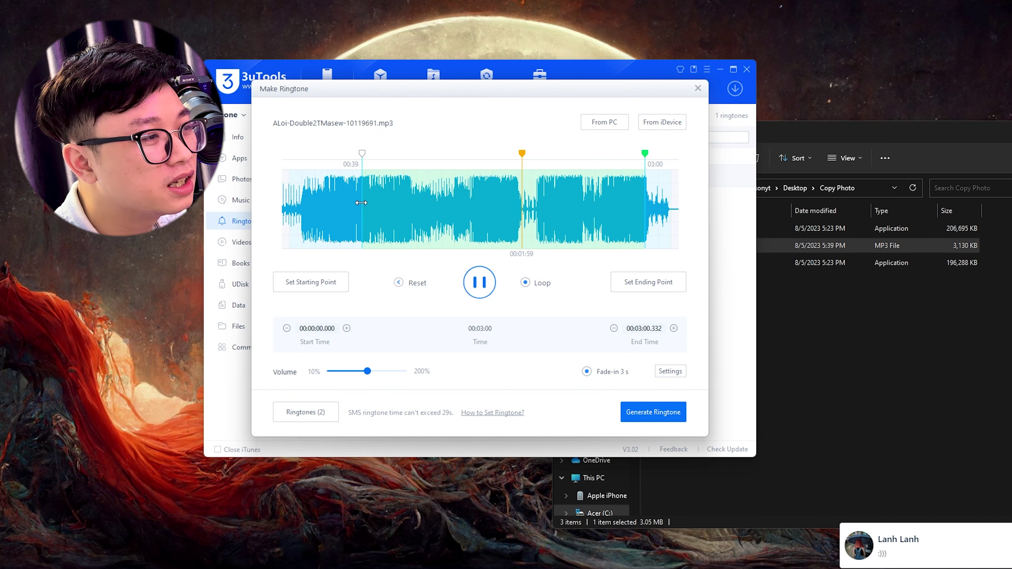
{"action": "left_click_drag", "start_coordinate": [653, 202], "coordinate": [682, 203]}
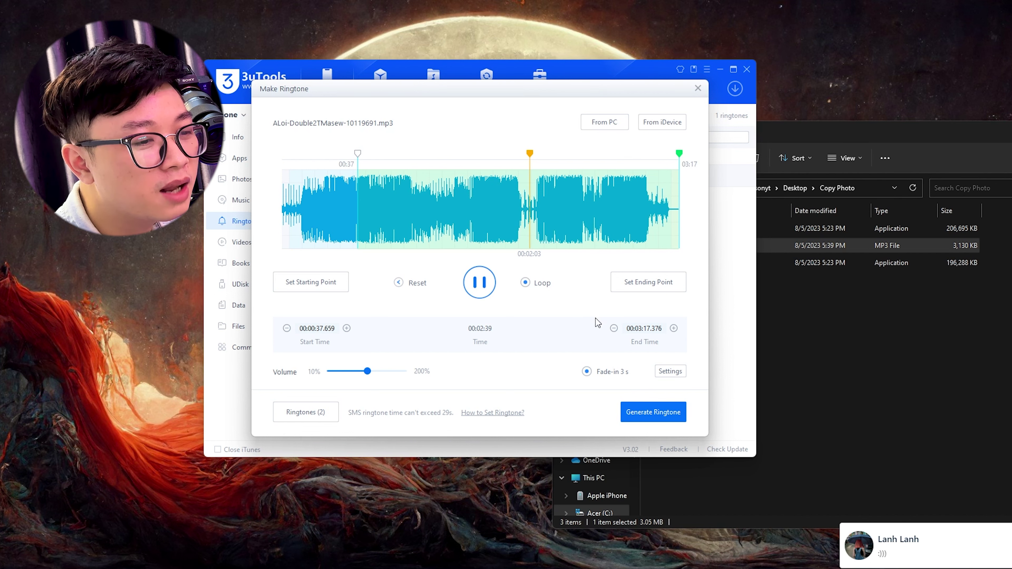
Generate the trimmed ringtone and try to import it to the iPhone under the name nhac chuong.
{"action": "left_click", "coordinate": [654, 419]}
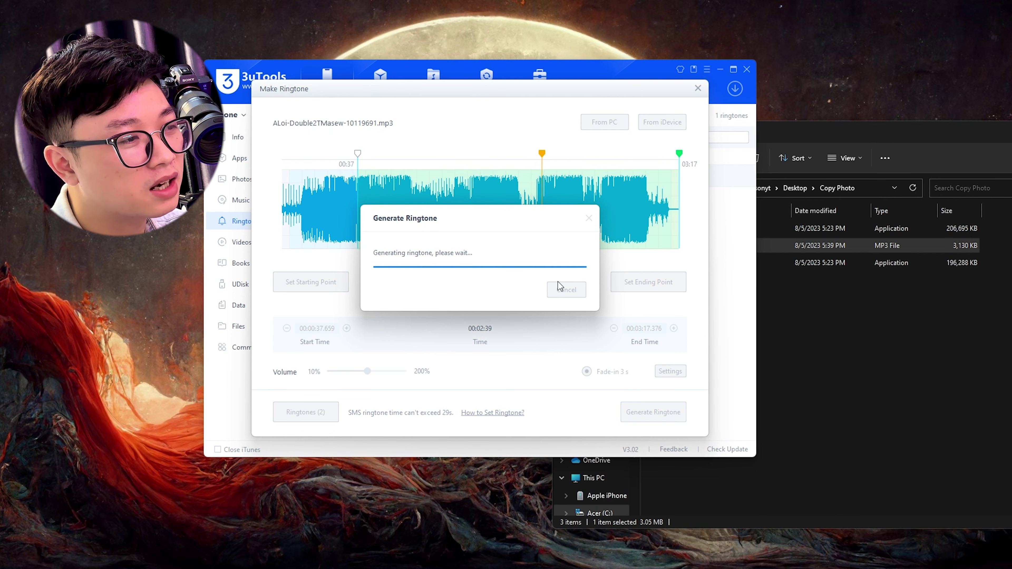
{"action": "triple_click", "coordinate": [511, 257]}
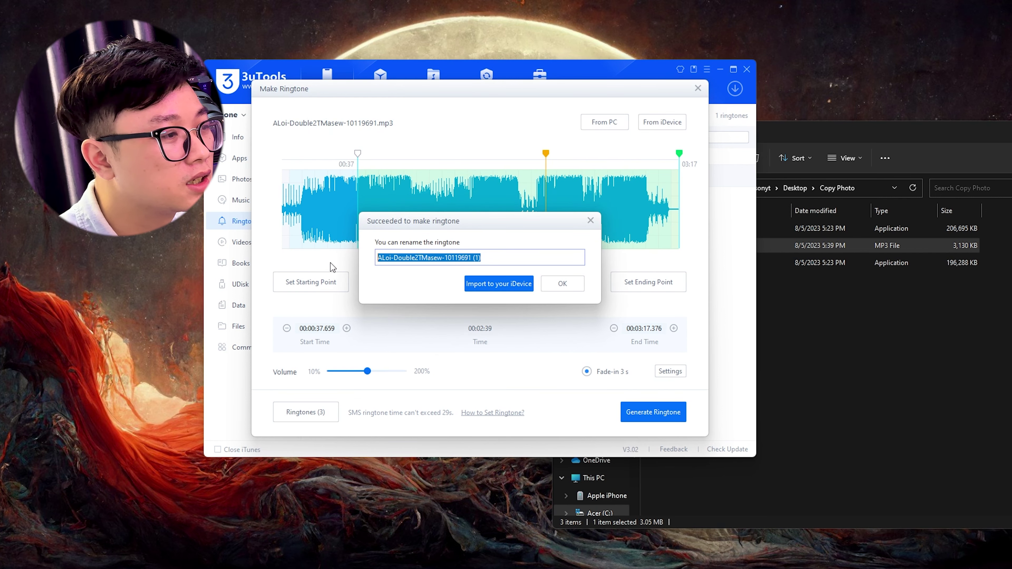
{"action": "type", "text": "nhac chuong"}
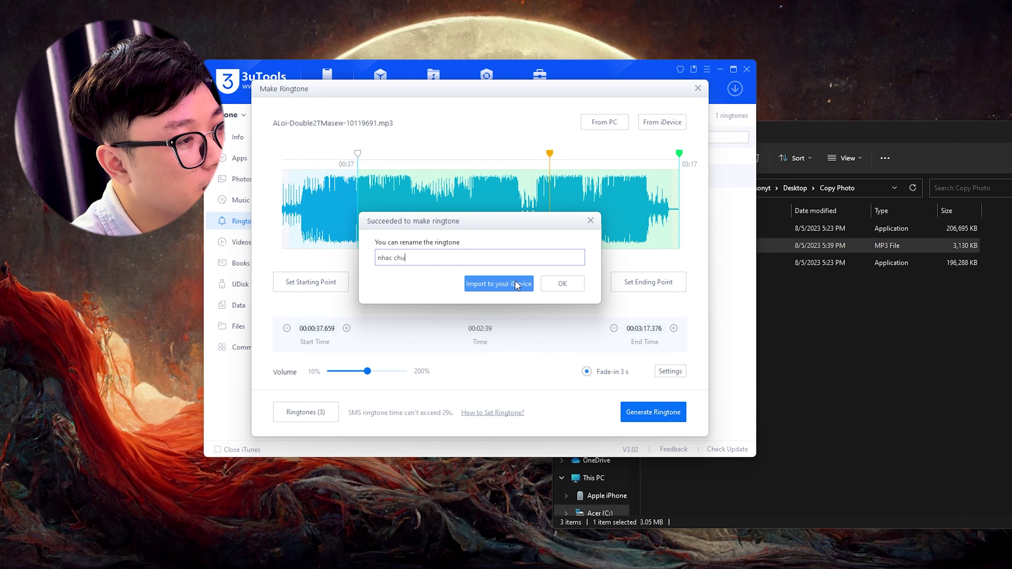
{"action": "left_click", "coordinate": [500, 285]}
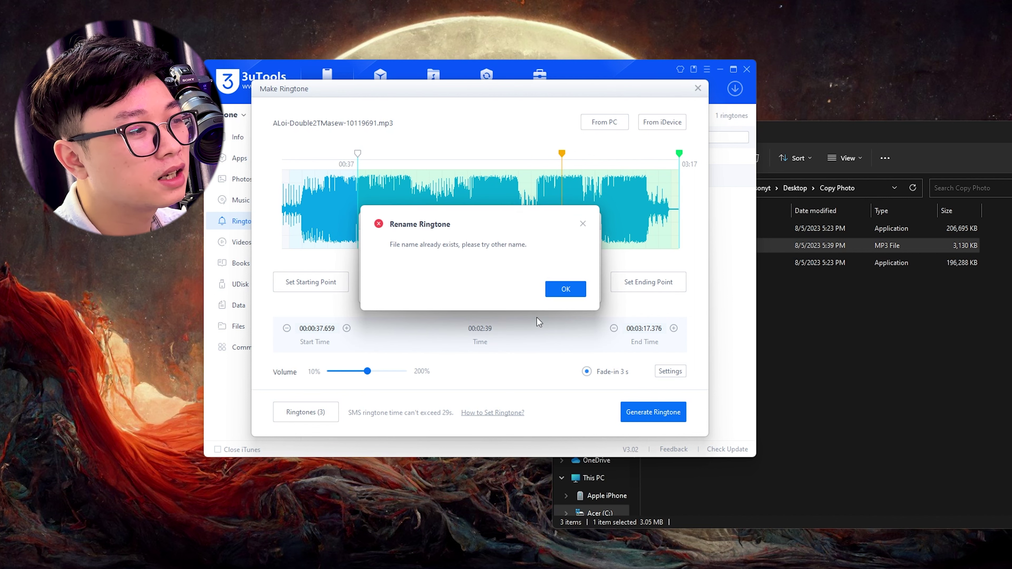
{"action": "left_click", "coordinate": [566, 294]}
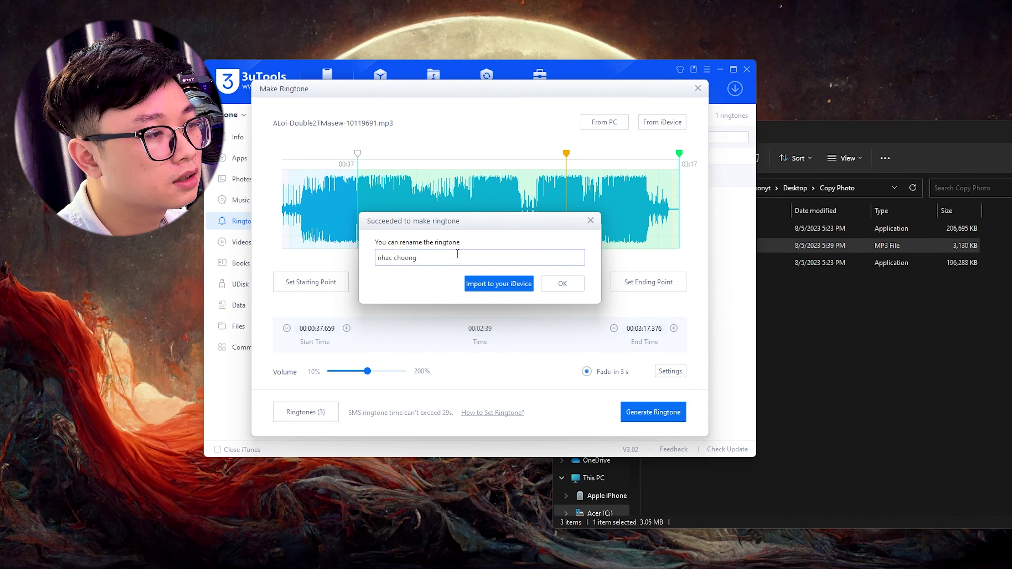
Import the generated ringtone to the iPhone and close the ringtone maker.
{"action": "left_click", "coordinate": [501, 286]}
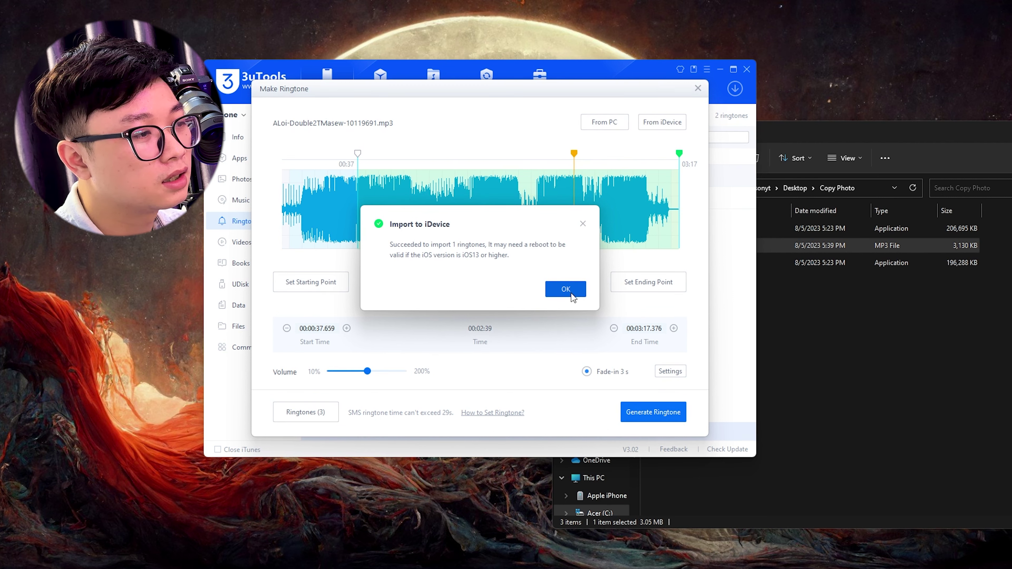
{"action": "left_click", "coordinate": [565, 290]}
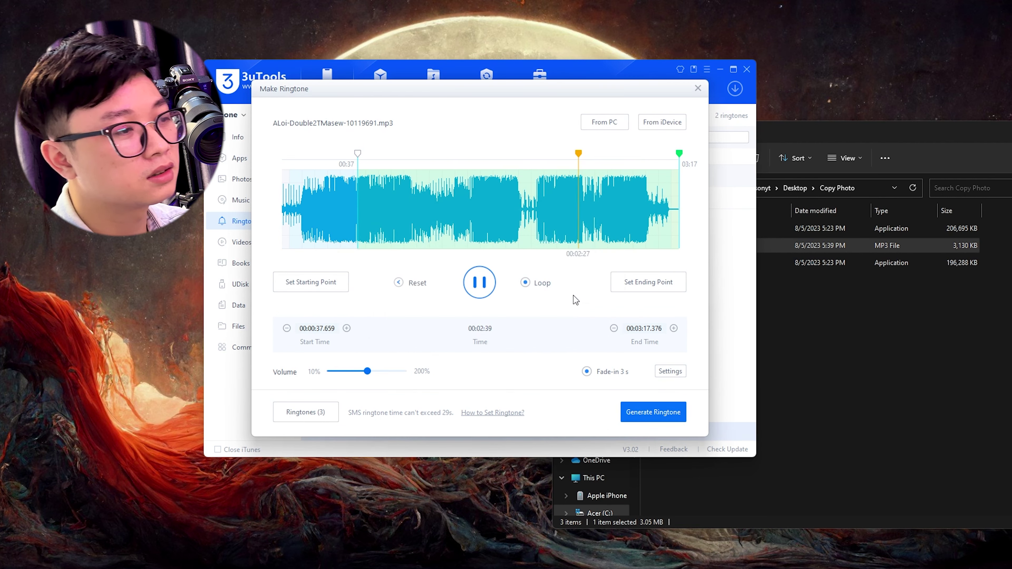
{"action": "left_click", "coordinate": [698, 88]}
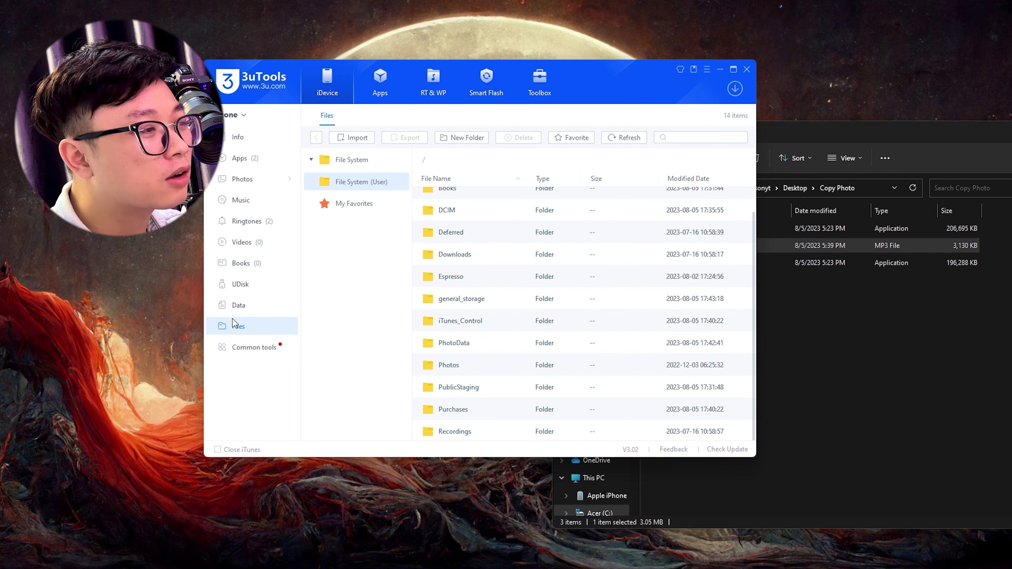
Look inside the Recordings folder of the iPhone's user file system, and return to the device info overview.
{"action": "double_click", "coordinate": [513, 432]}
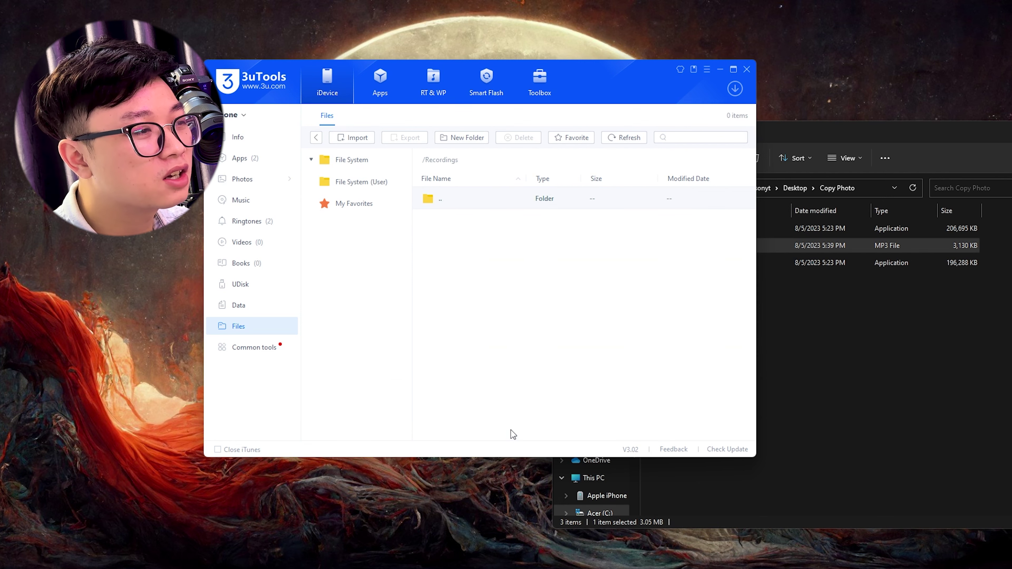
{"action": "left_click_drag", "start_coordinate": [627, 406], "coordinate": [459, 212]}
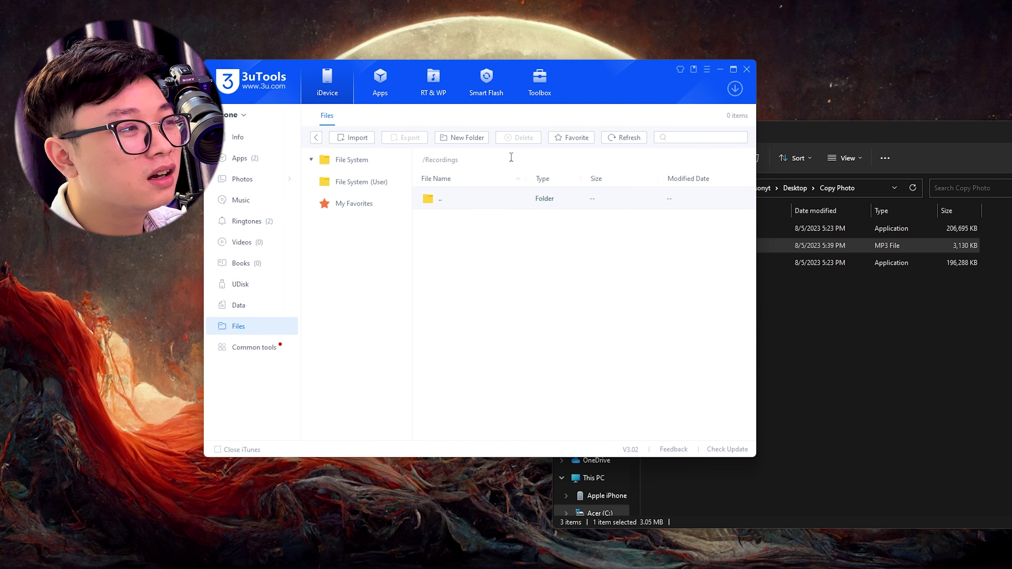
{"action": "left_click", "coordinate": [242, 136]}
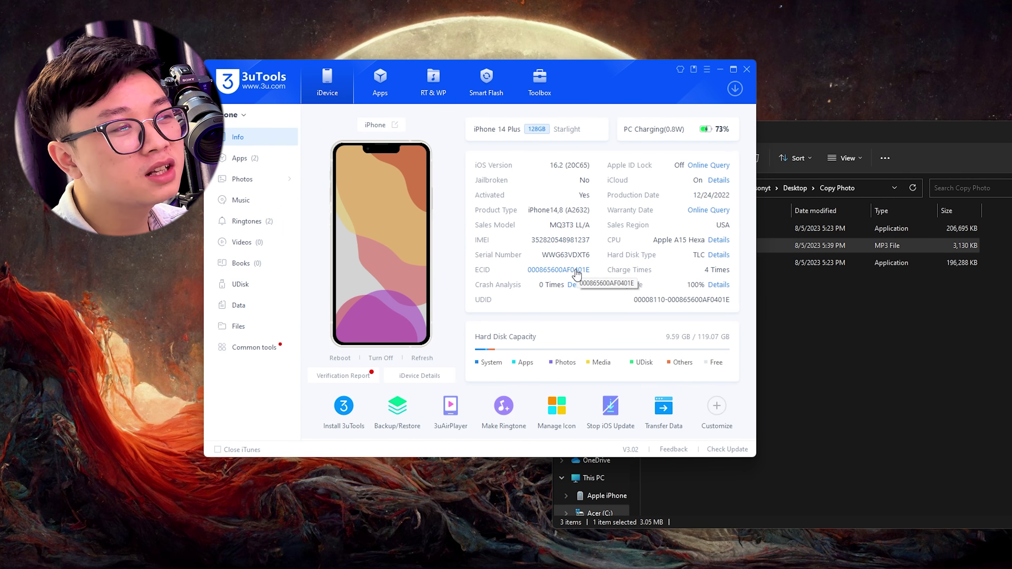